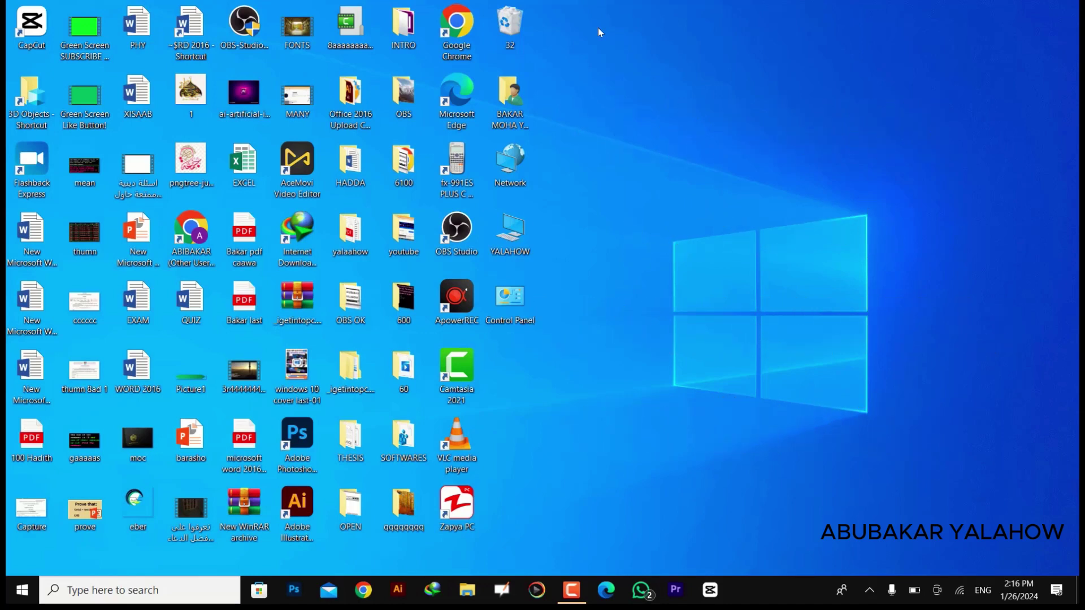
Step: From the Start menu's account options, open Change account settings to reach the Your info page
left_click_drag(770, 11, 576, 112)
left_click(577, 112)
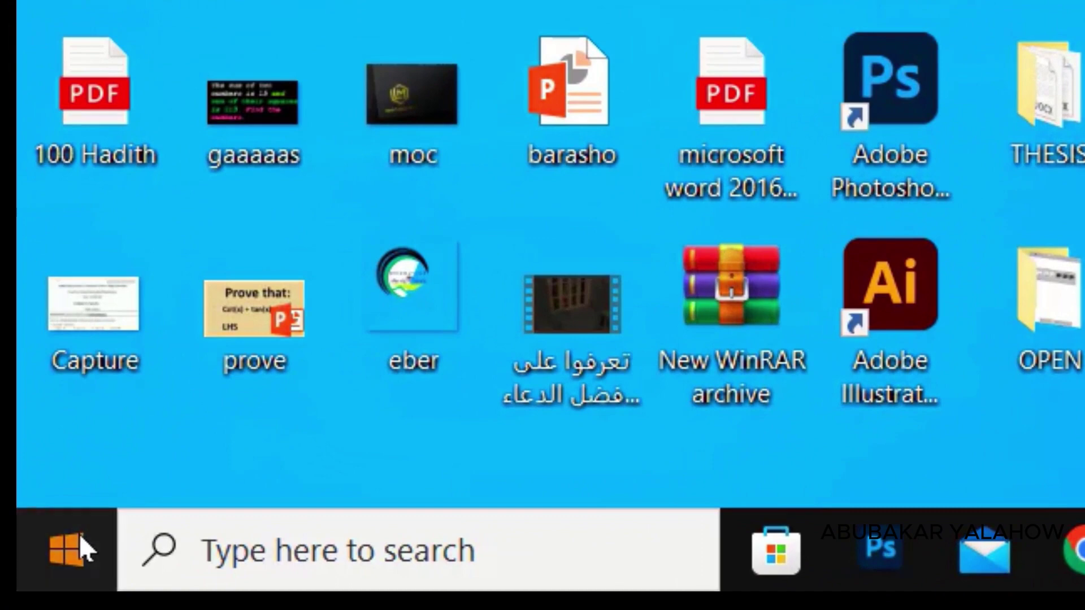
left_click(82, 548)
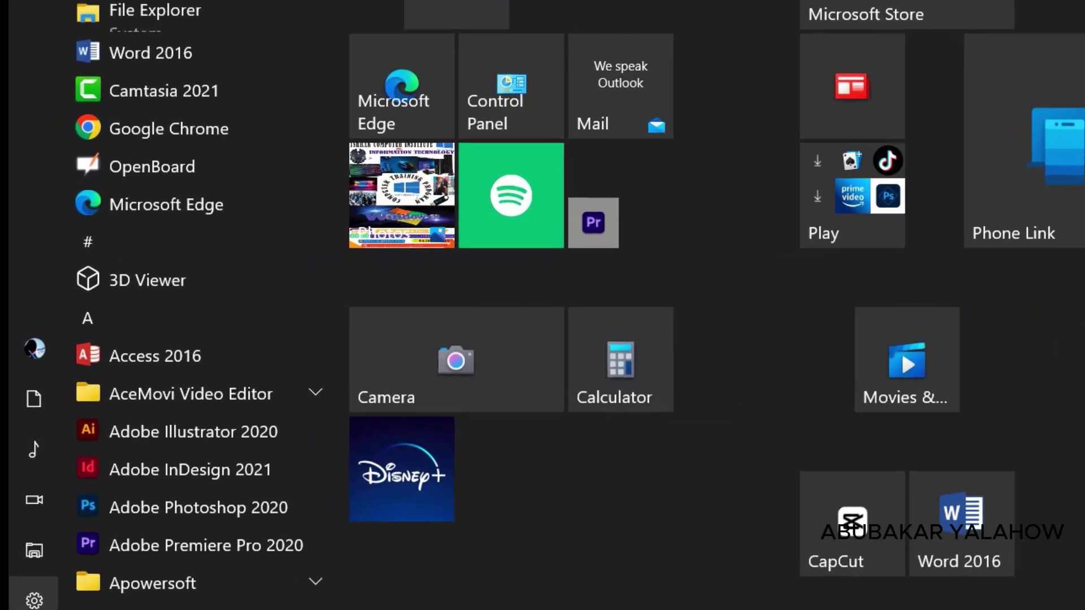
mouse_move(66, 265)
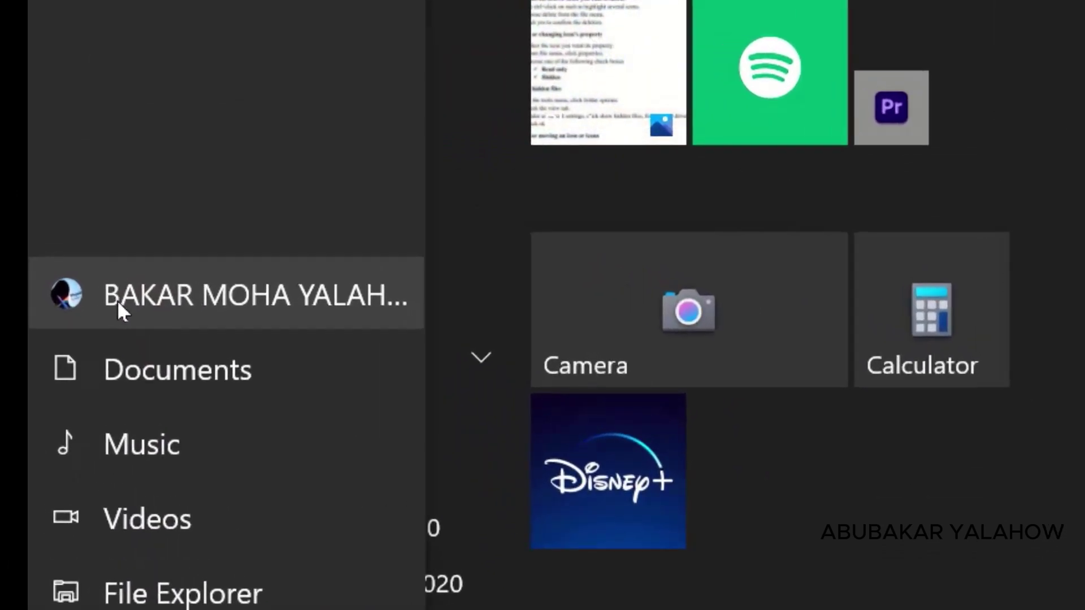
left_click(117, 300)
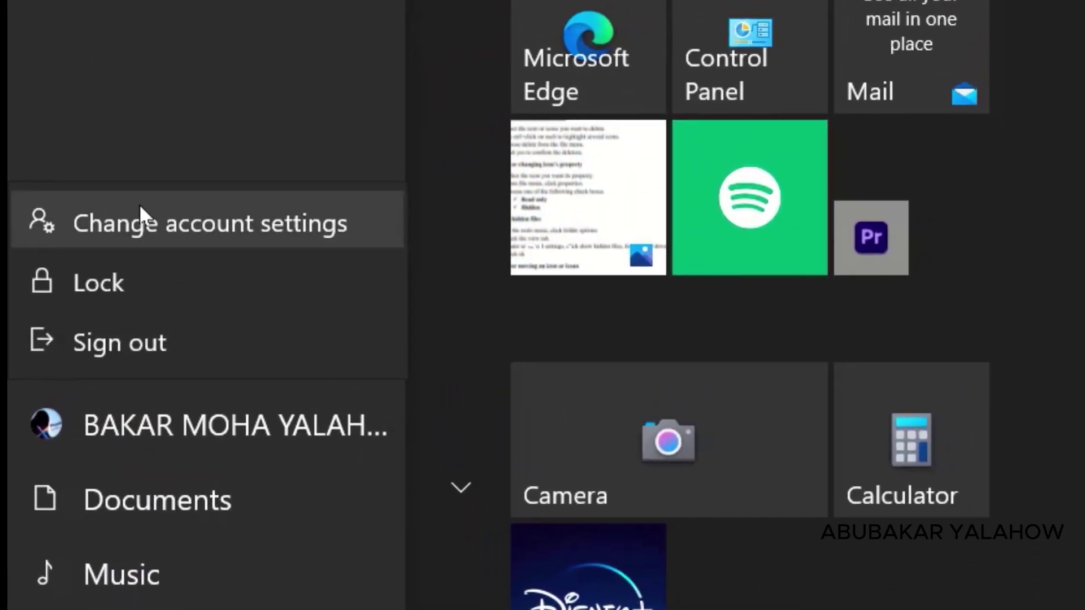
left_click(195, 222)
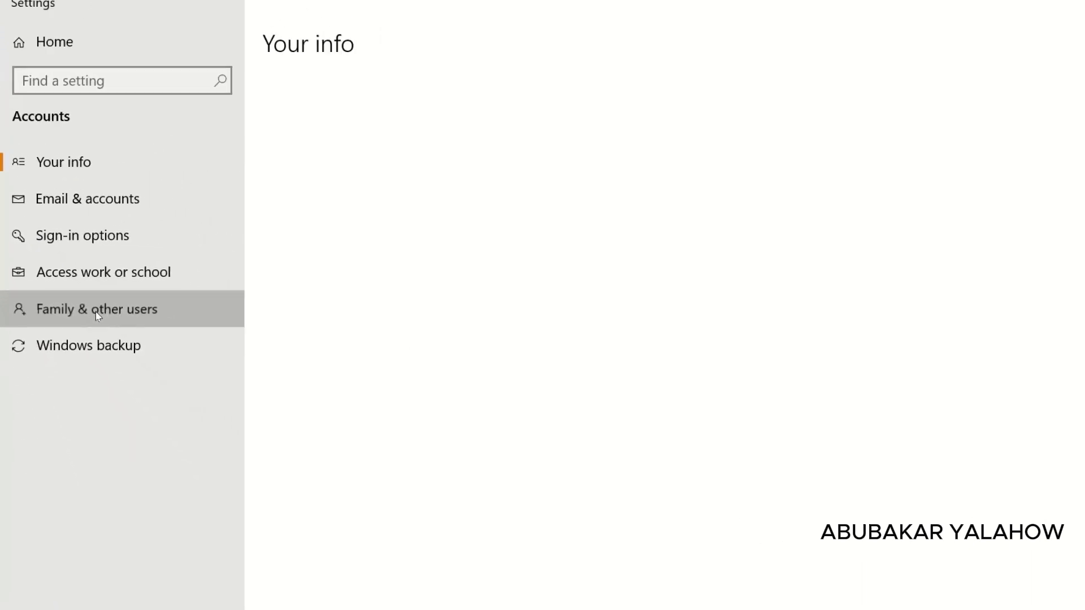
Step: Go to Family & other users and choose Add someone else to this PC
left_click(93, 312)
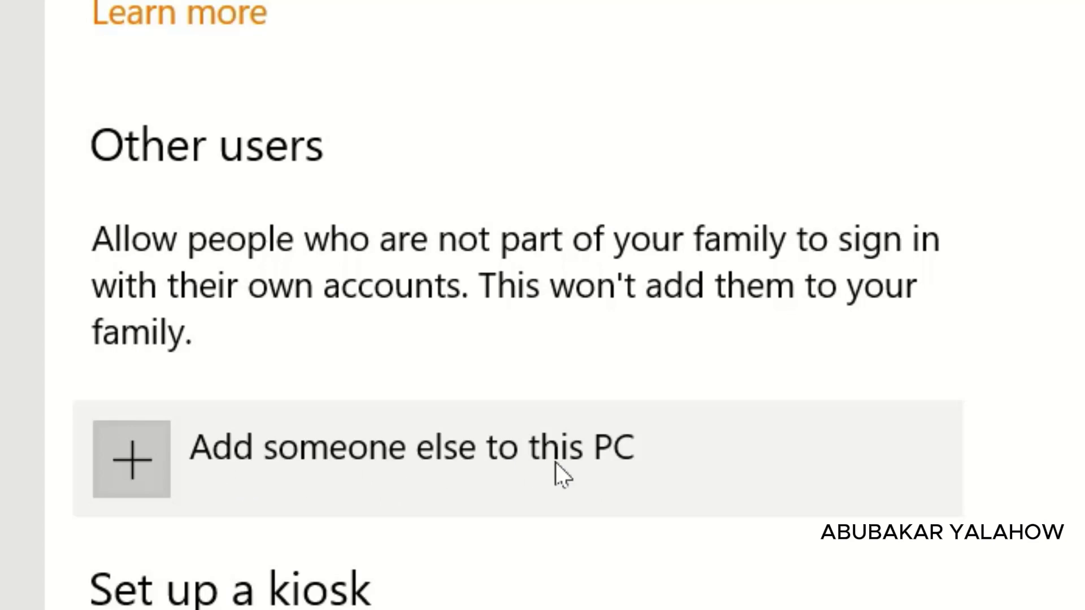
left_click(256, 446)
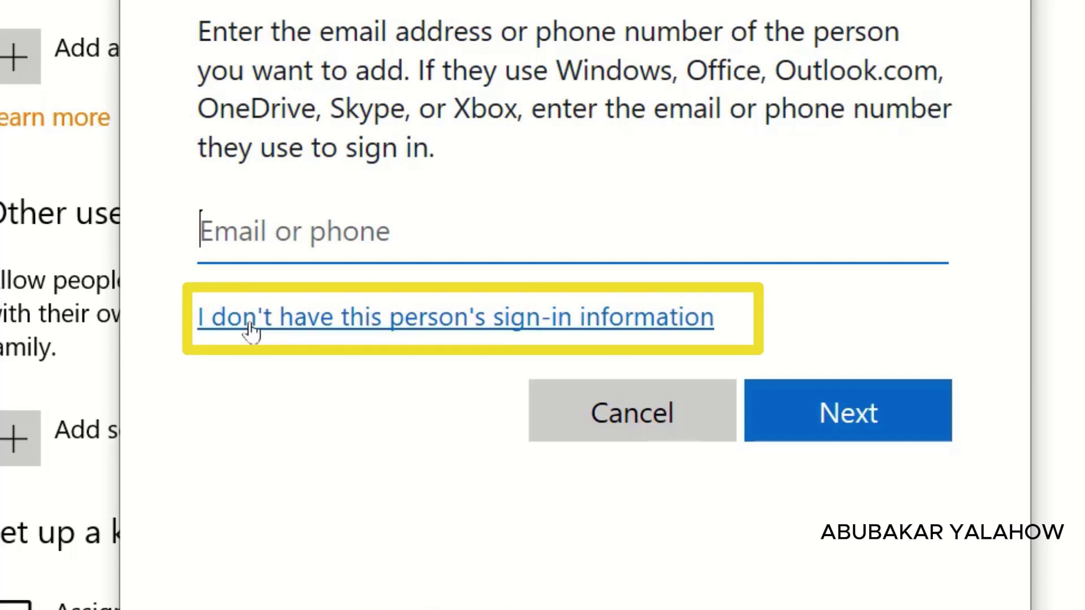
Step: Skip the person's sign-in information and choose to add a user without a Microsoft account
left_click(362, 329)
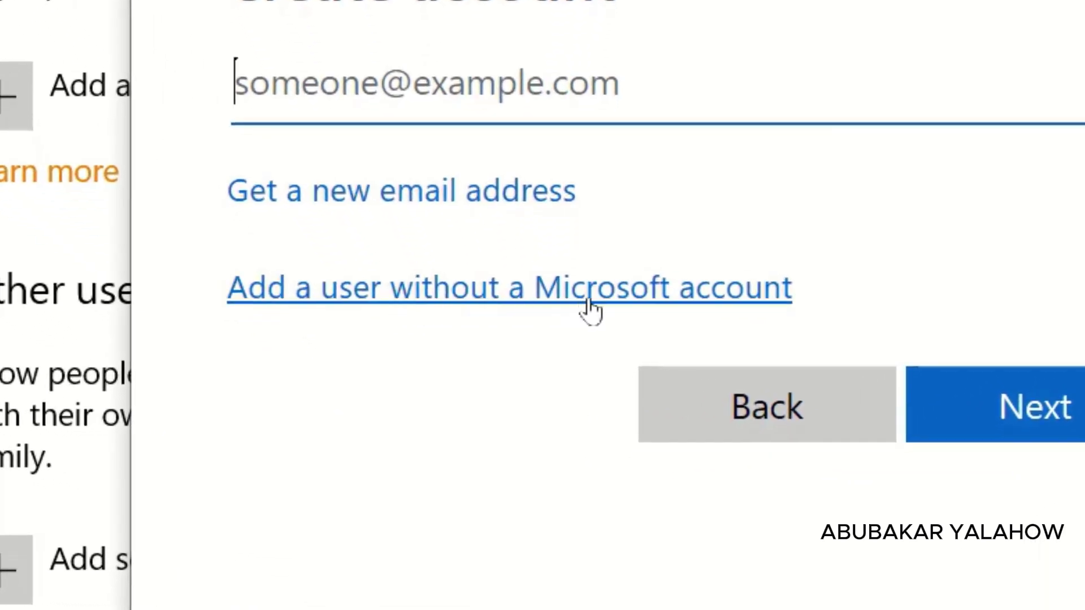
left_click(597, 308)
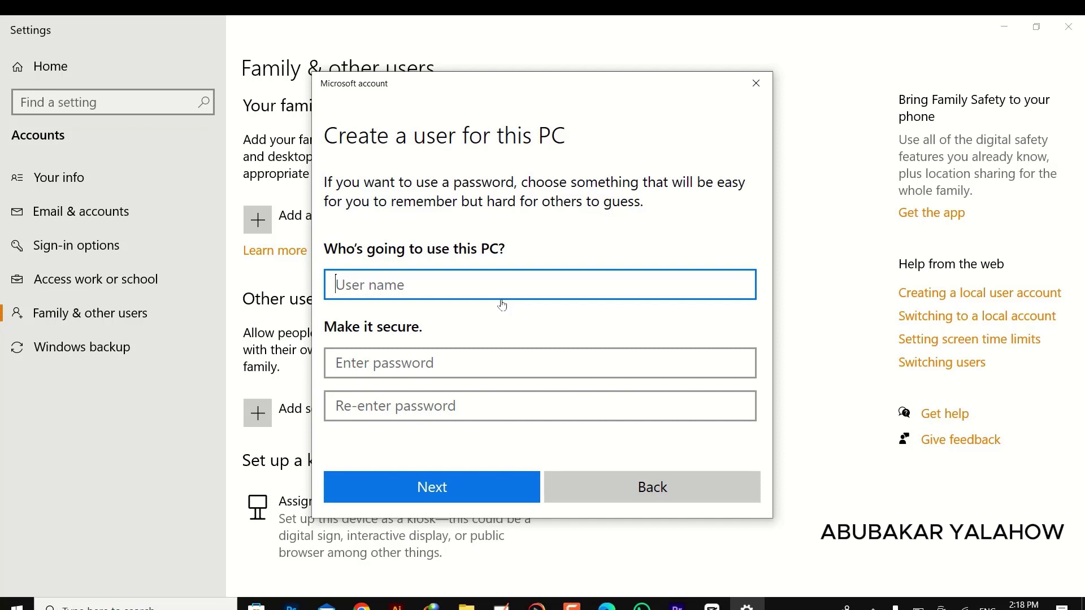
Step: Enter user name Xawaa and the same six-character password in both password fields
key("Tab")
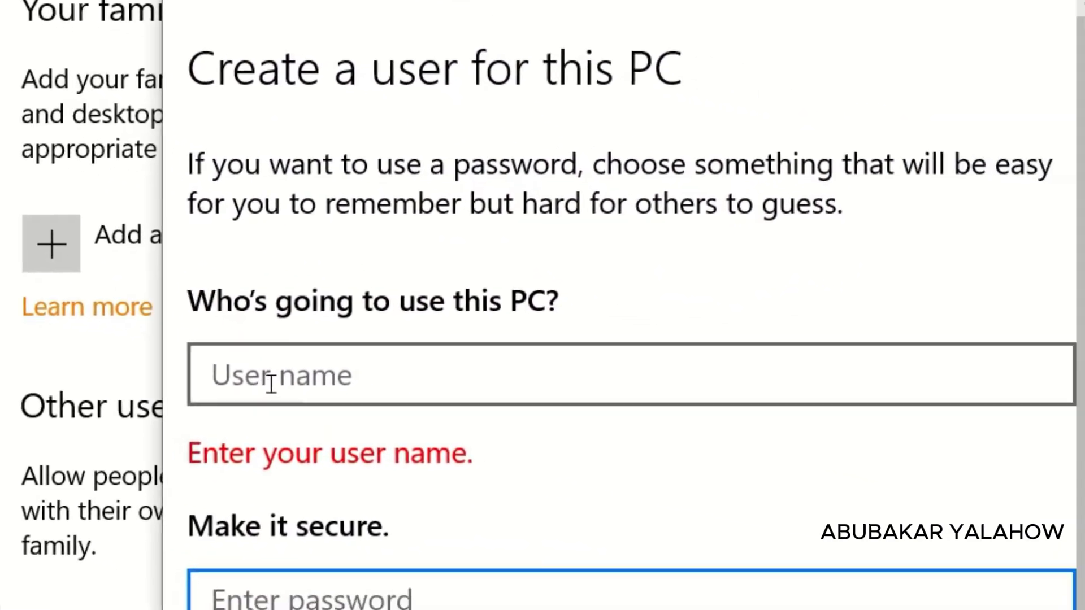
left_click(489, 423)
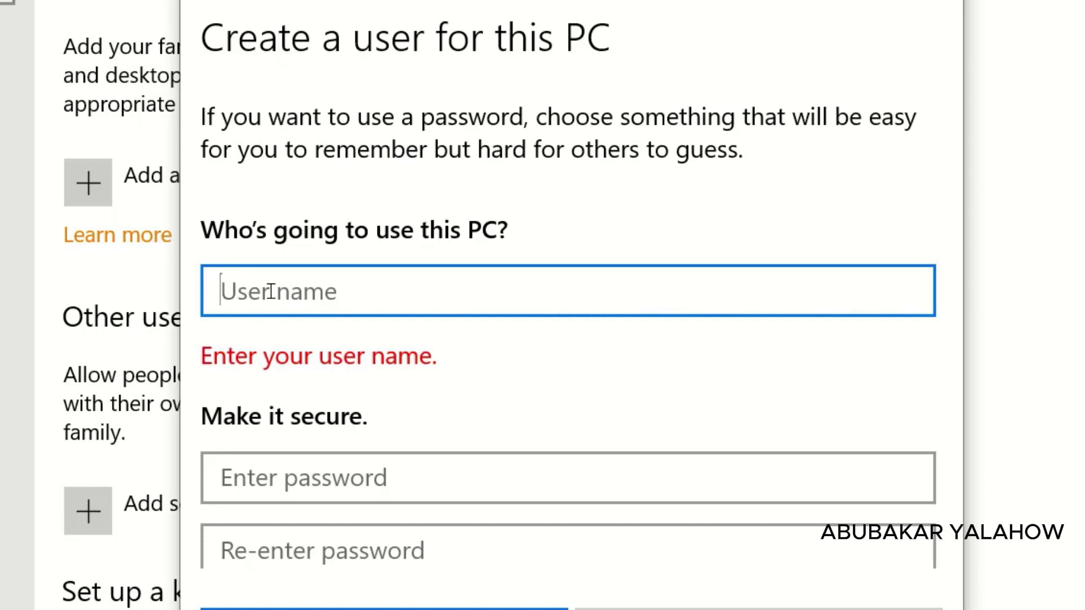
type("Xawaa")
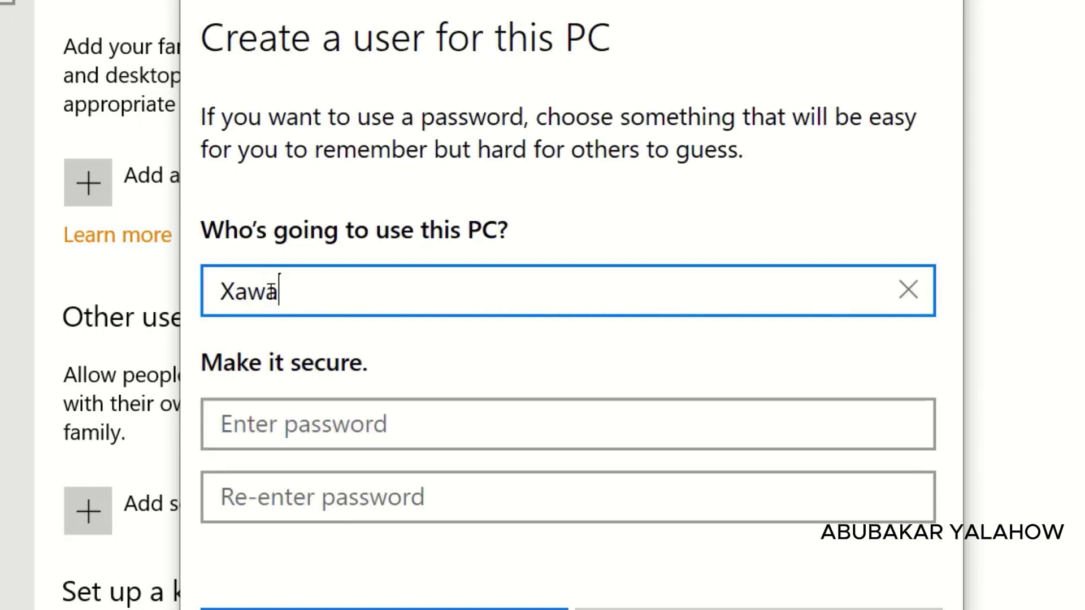
left_click(255, 425)
type("•••••")
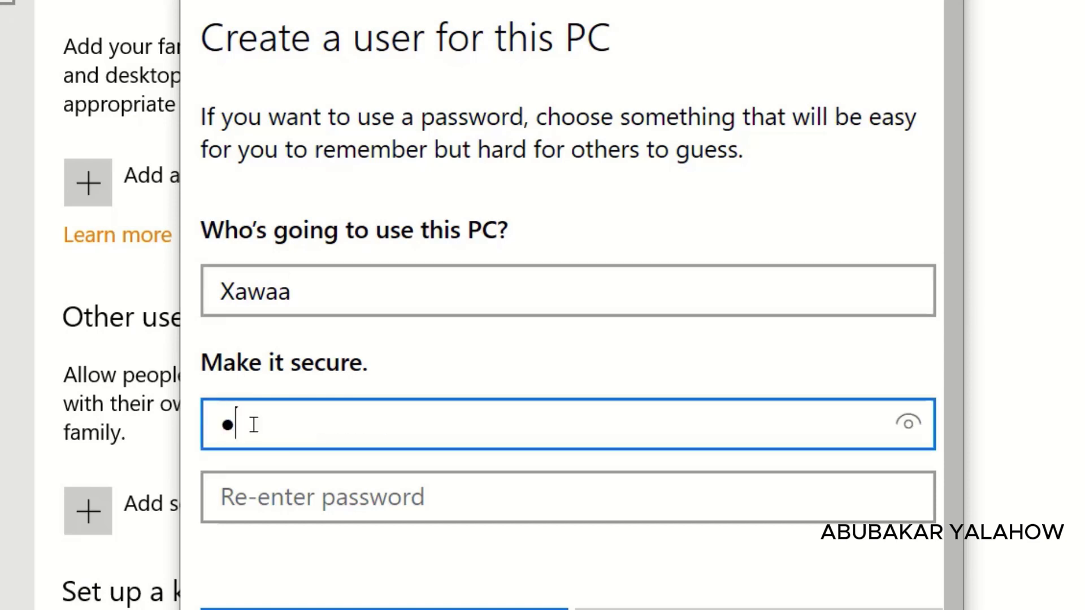
type("•")
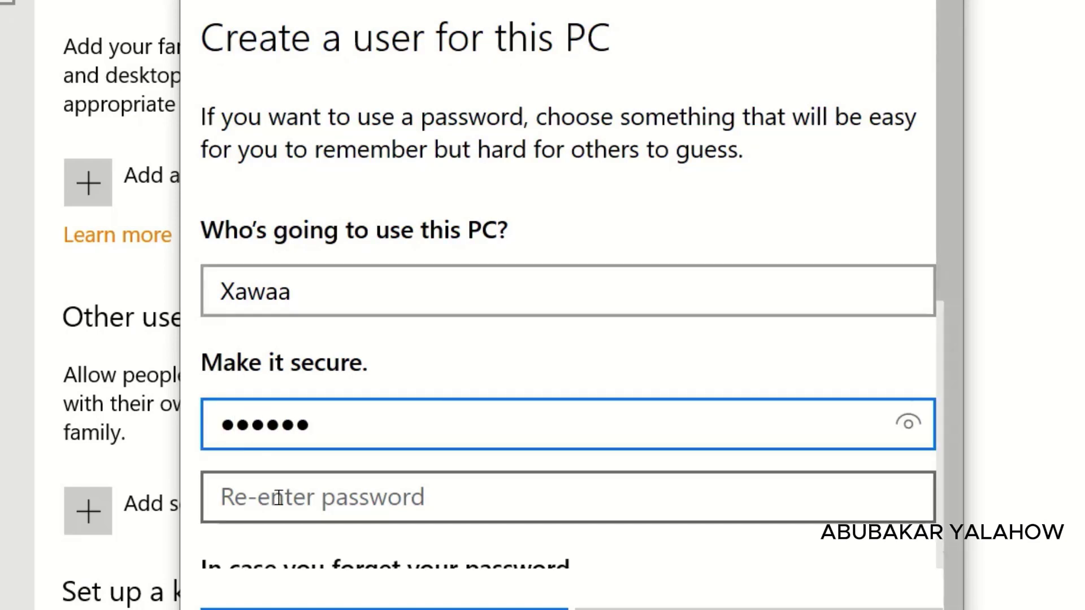
left_click(276, 497)
type("•••••")
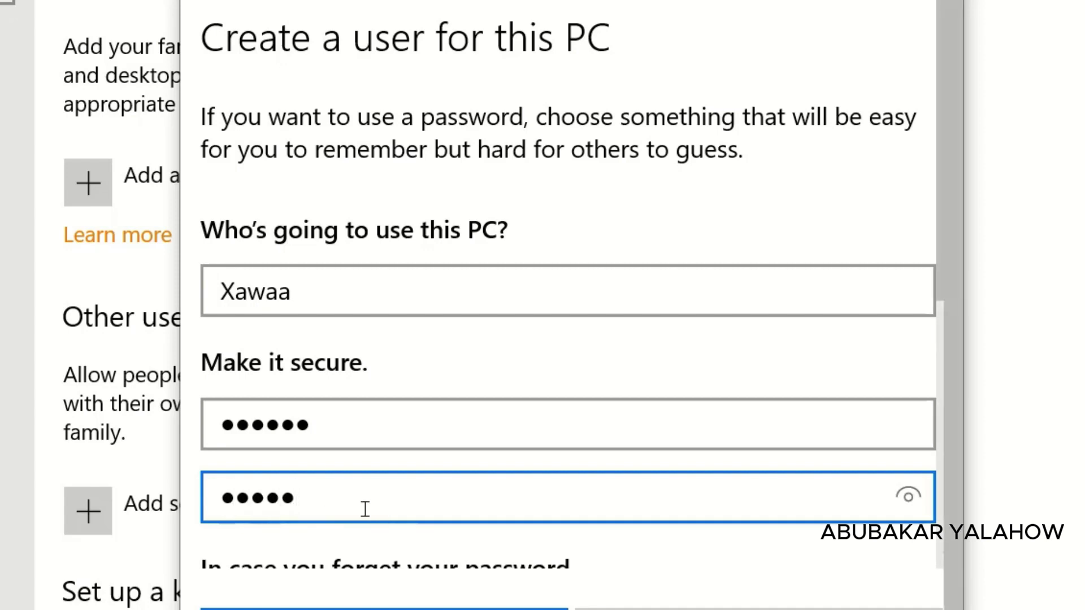
type("•")
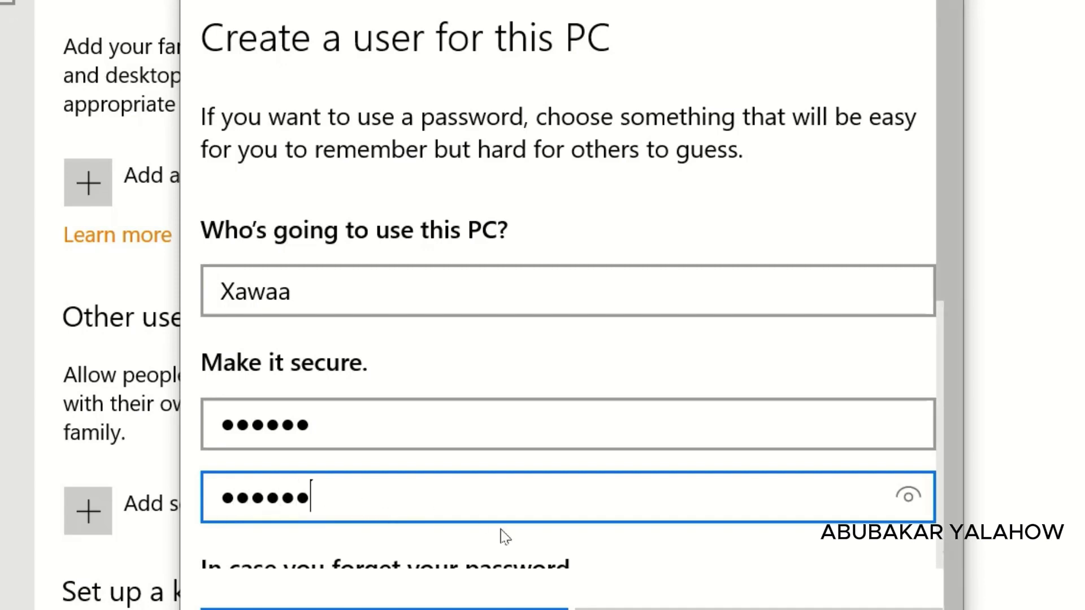
scroll(504, 535, "down", 5)
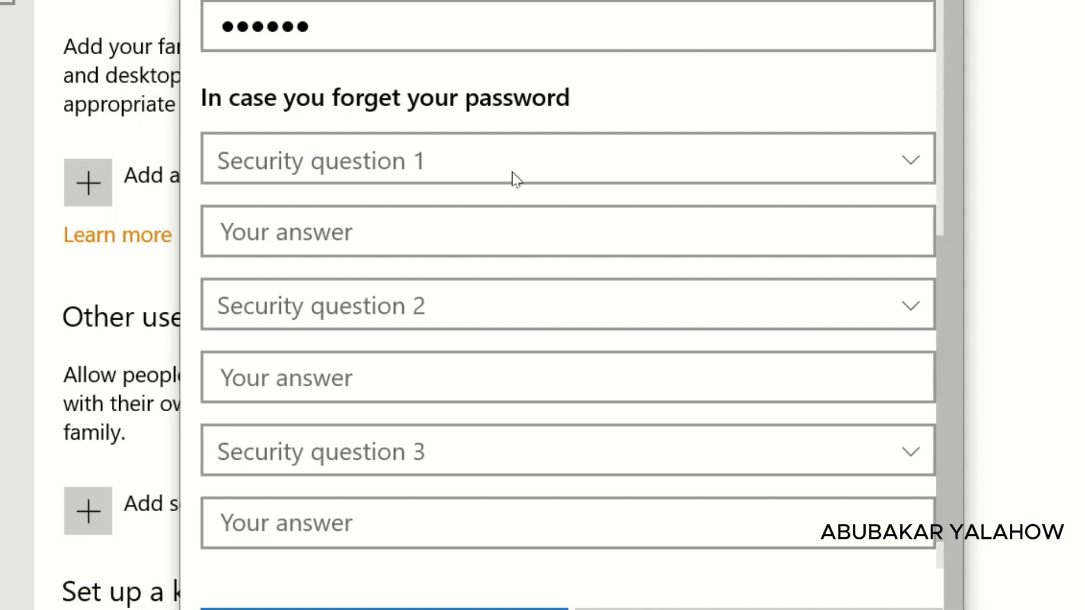
Step: Choose the first pet's name and birth city security questions and answer both
left_click(565, 166)
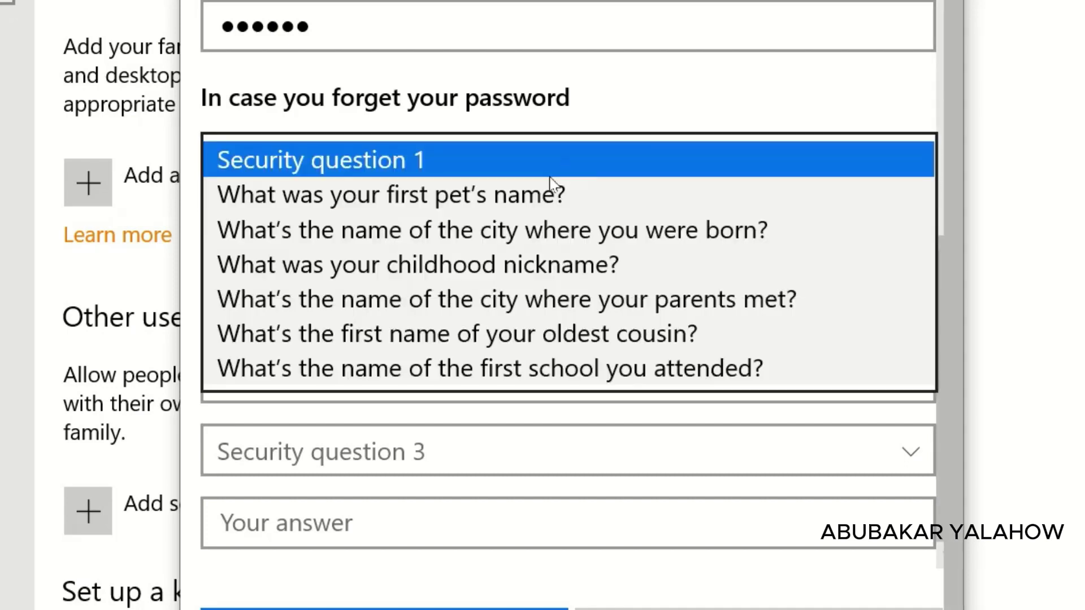
left_click(390, 201)
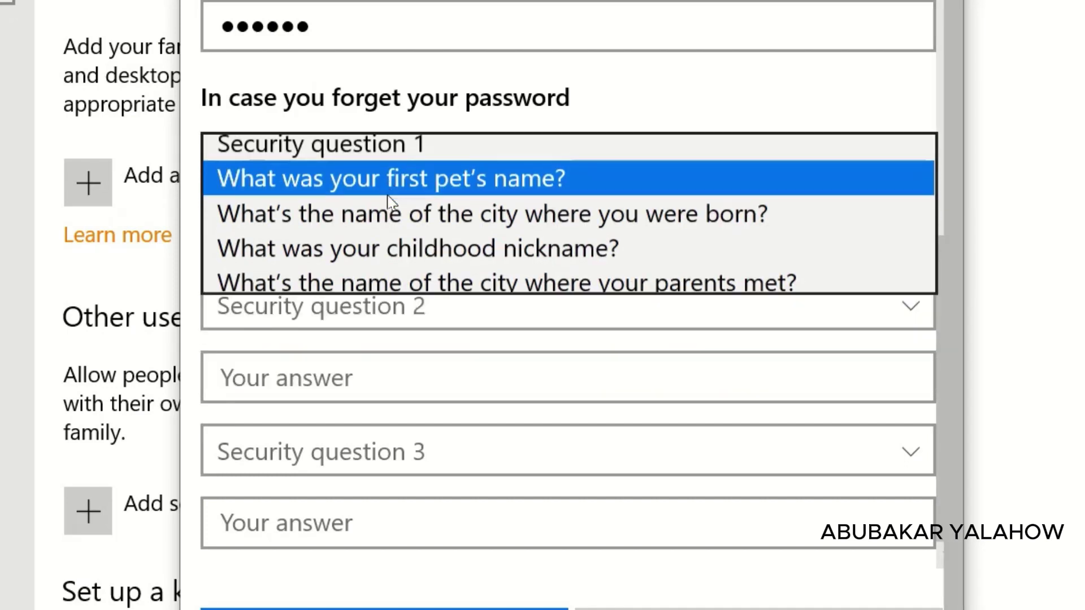
left_click(362, 237)
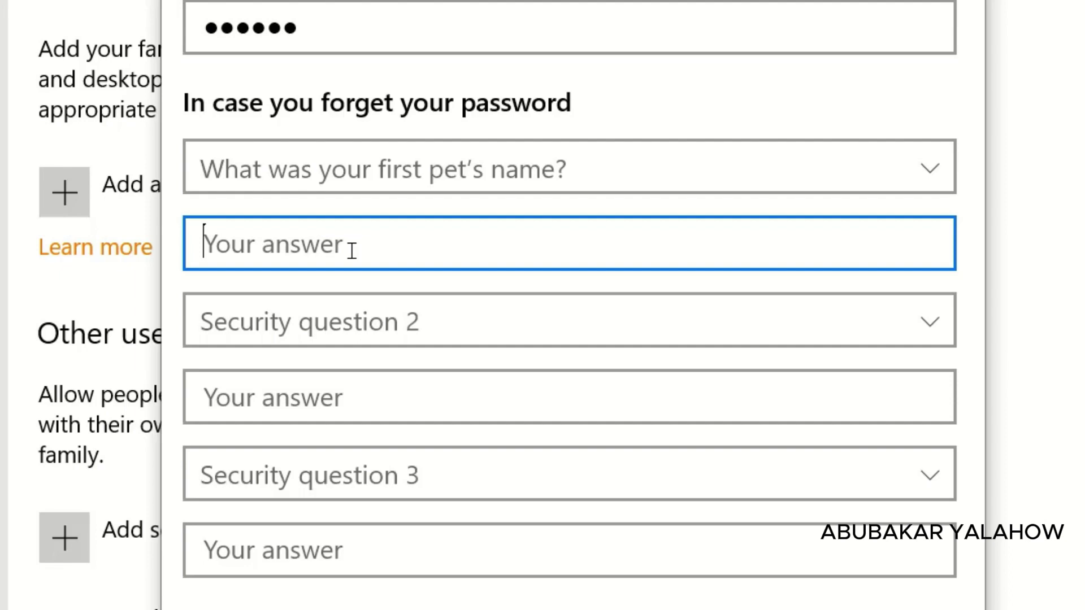
type("1998")
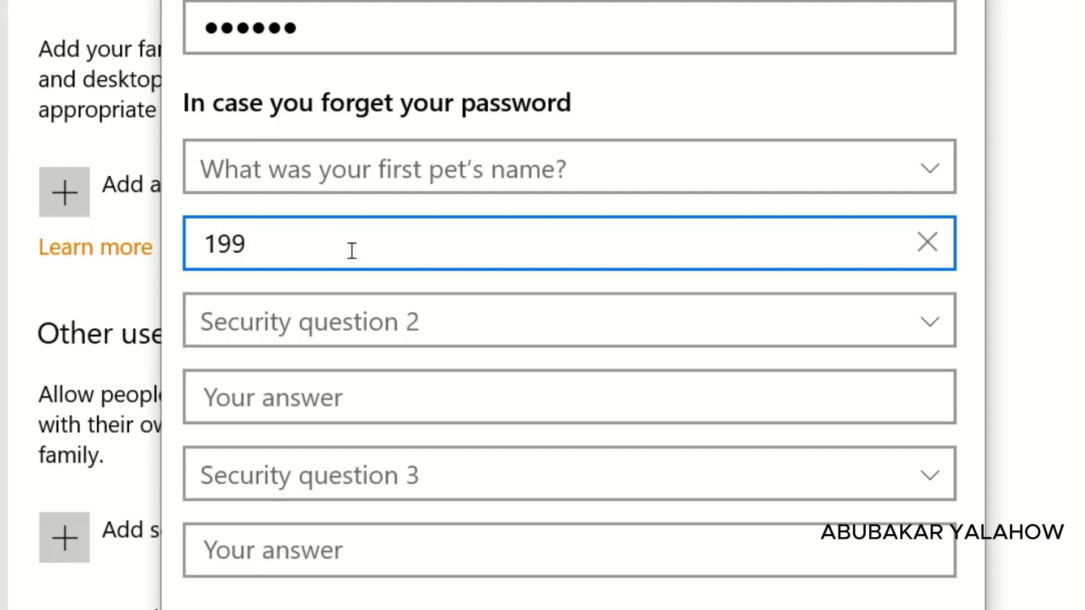
left_click(283, 336)
left_click(290, 389)
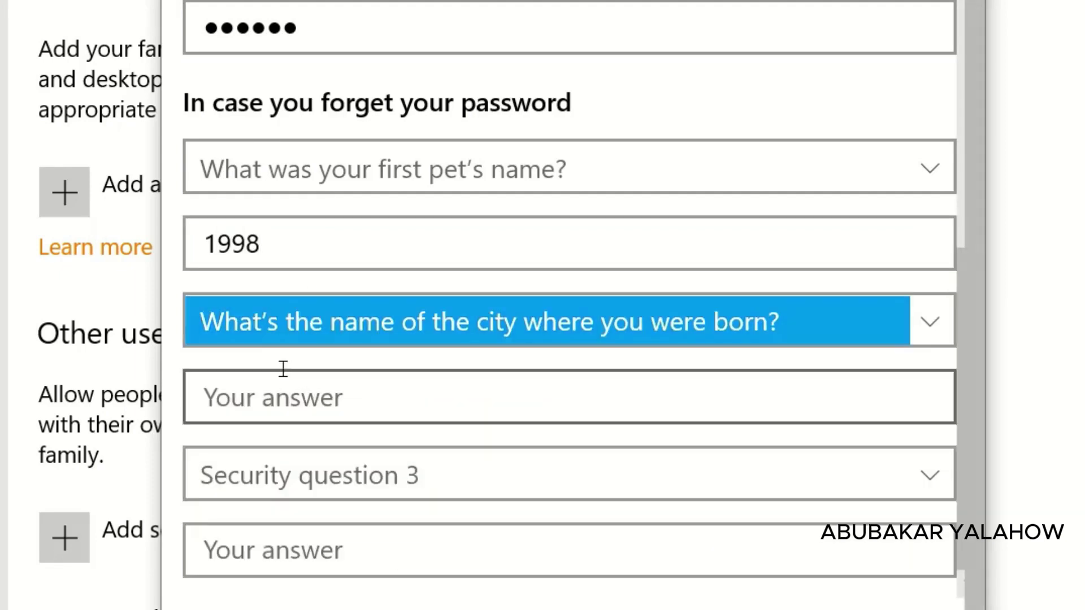
left_click(260, 400)
type("19")
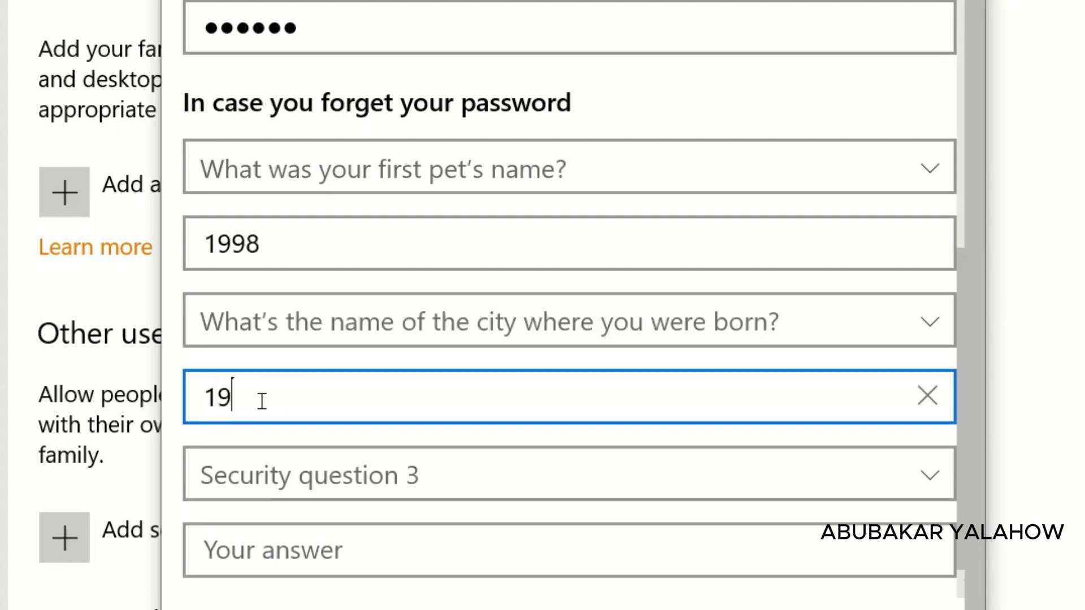
type("98")
Step: Pick 'What was your childhood nickname?' as the third security question and type its answer
left_click(299, 491)
left_click(296, 589)
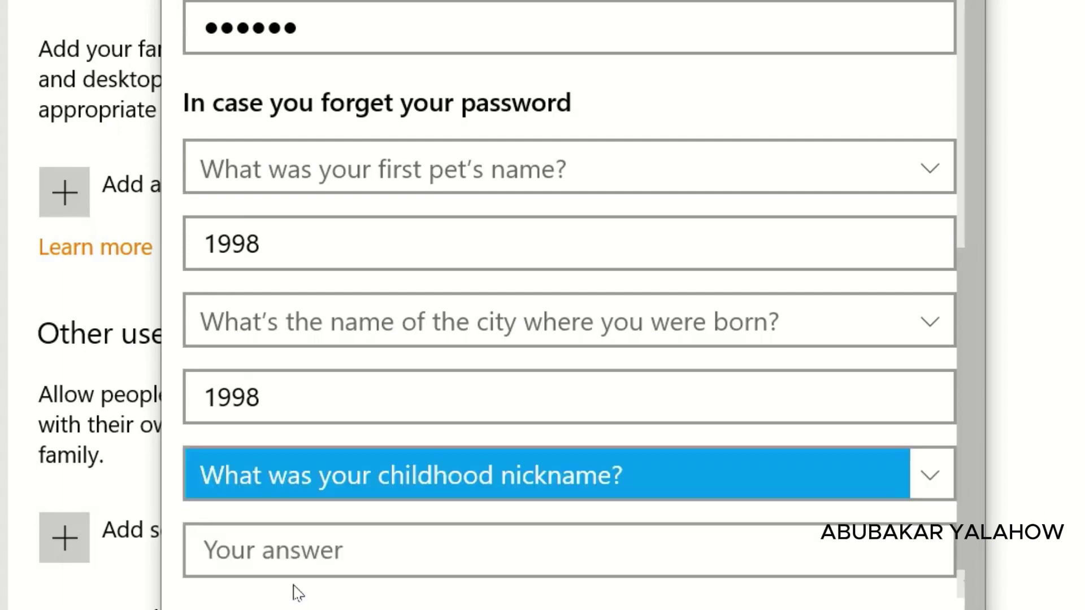
left_click(272, 555)
type("199")
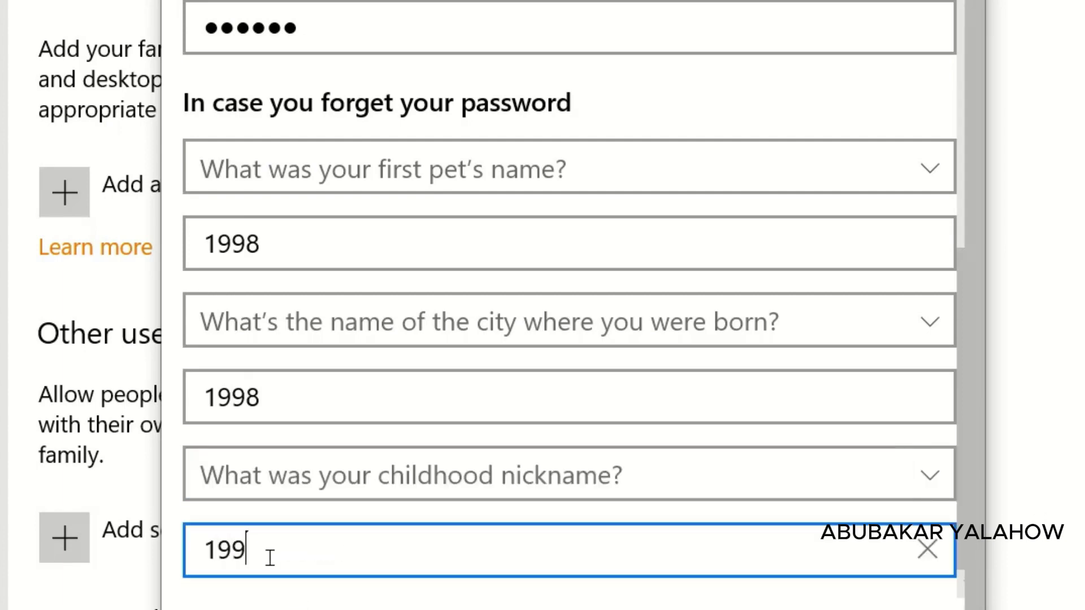
type("8")
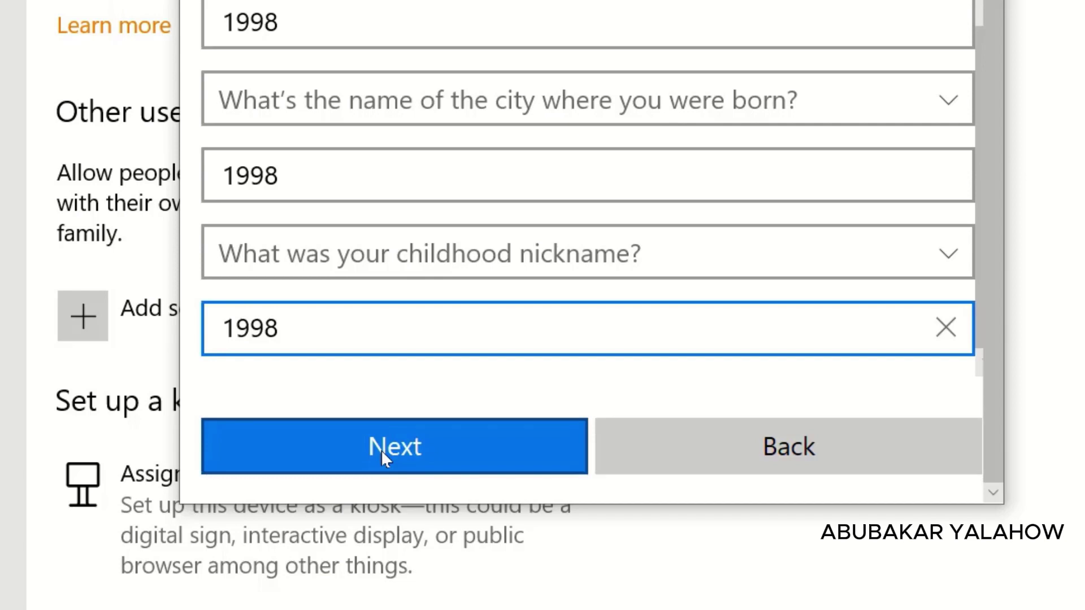
Step: Submit the new-user form with Next to create the local account Xawaa
left_click(381, 450)
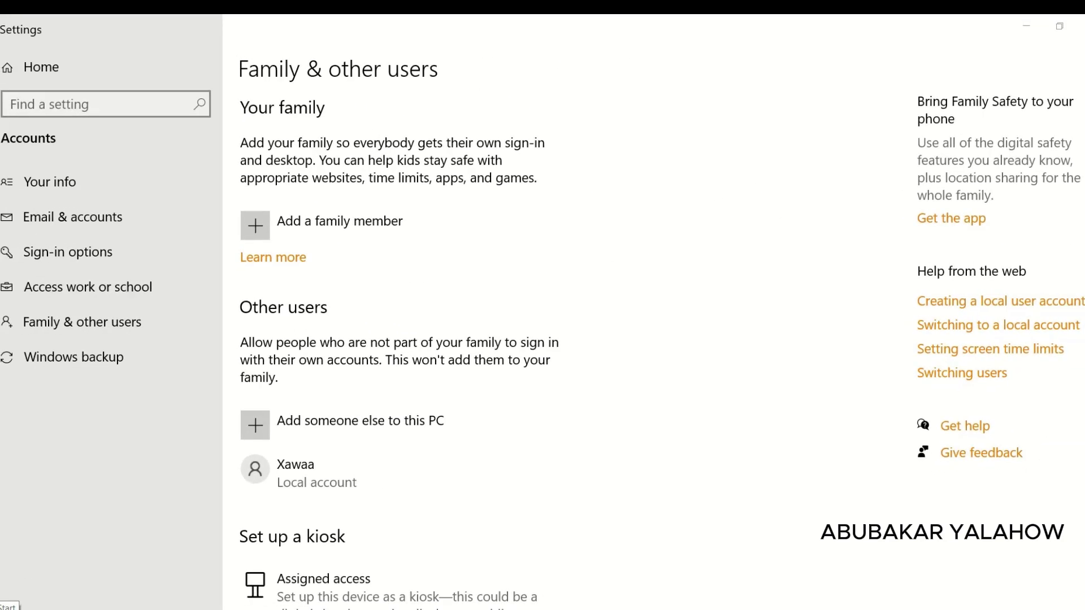
Step: Open the Start menu's account flyout to confirm Xawaa is listed, then dismiss it
left_click(4, 609)
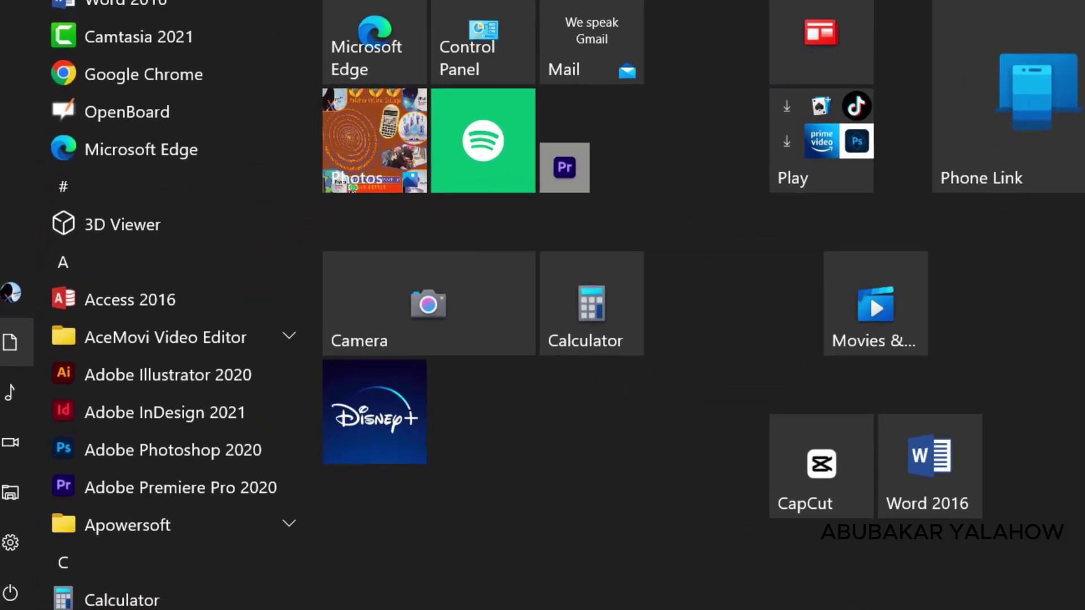
mouse_move(6, 421)
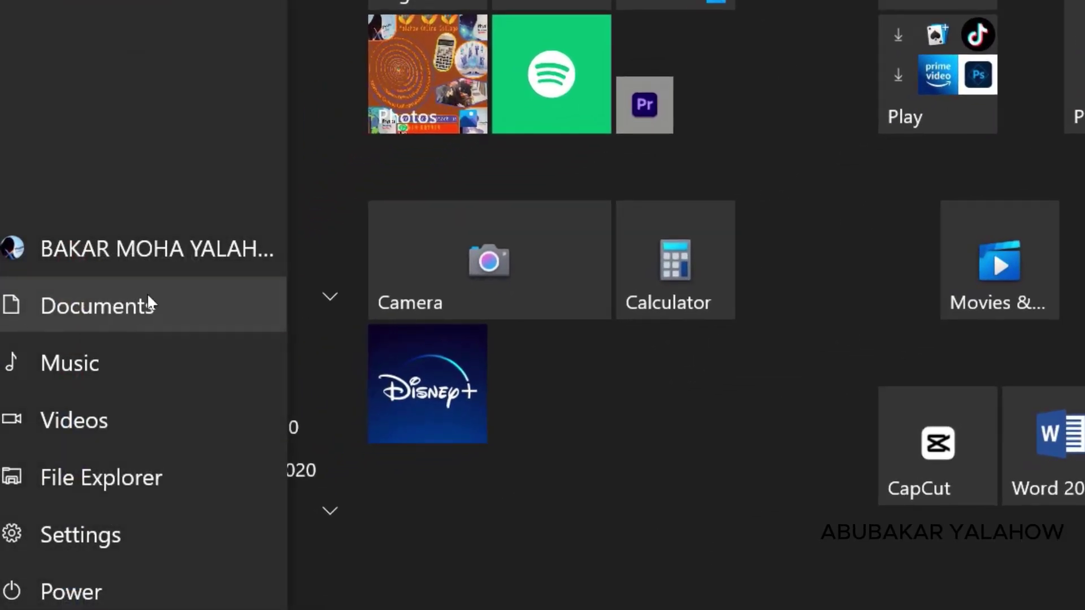
left_click(101, 248)
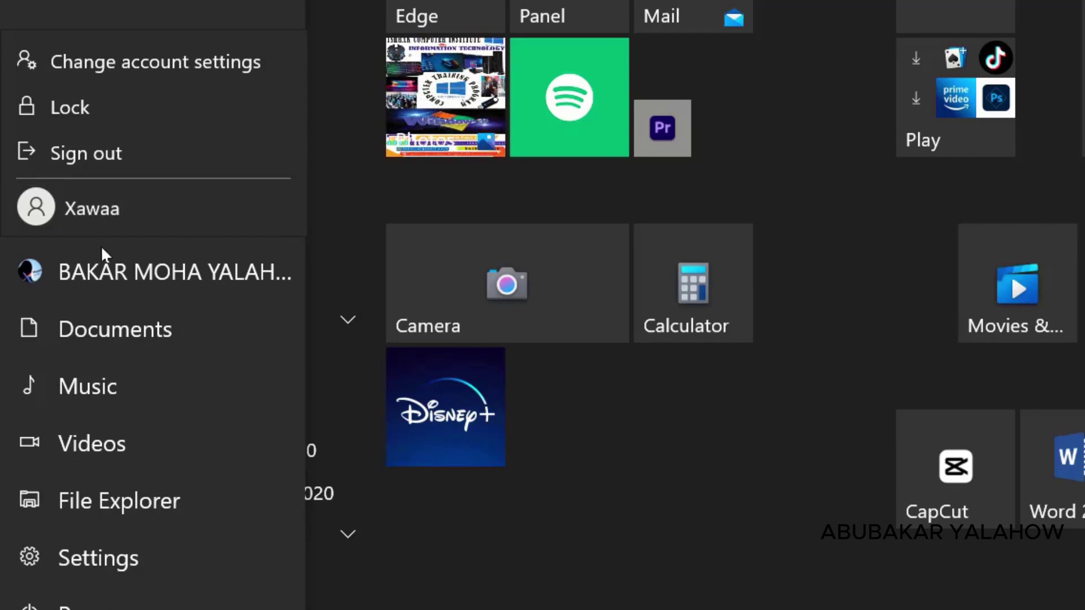
left_click(905, 210)
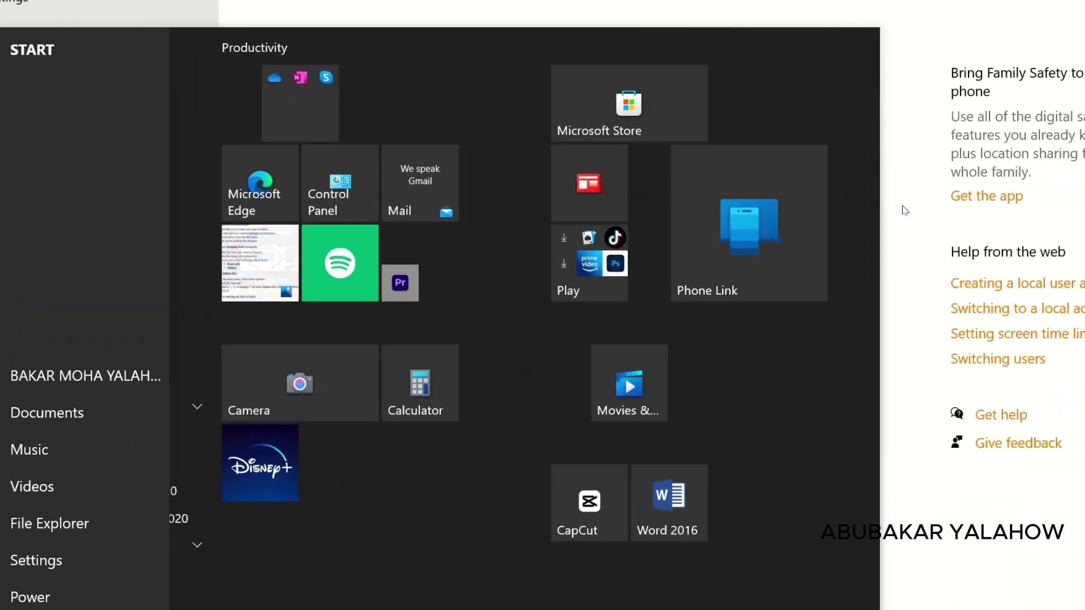
Step: Return to the desktop and launch Control Panel by searching 'cont'
key("super+d")
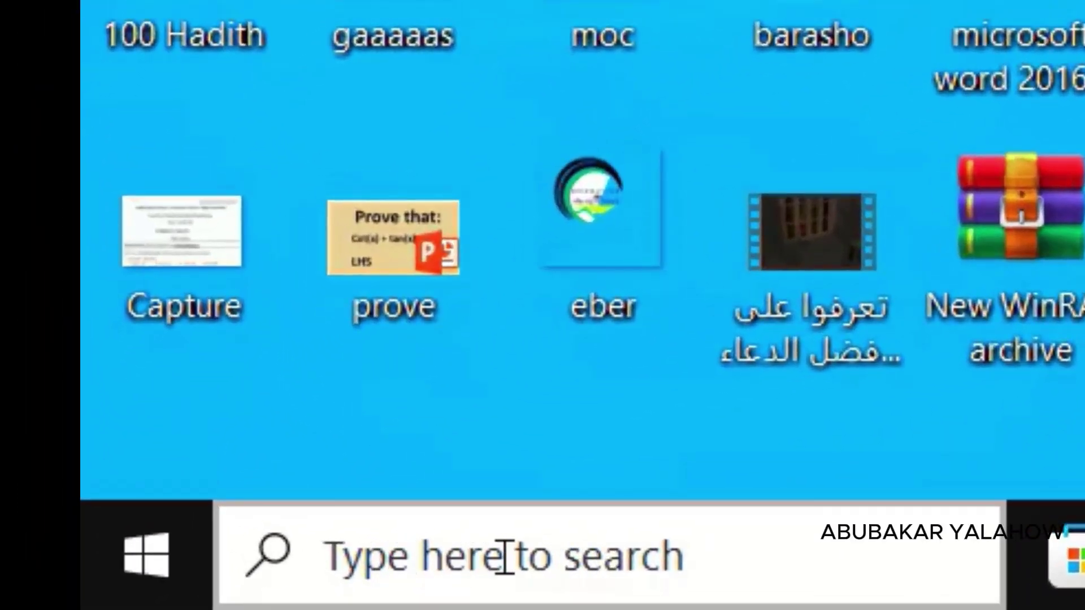
left_click(568, 563)
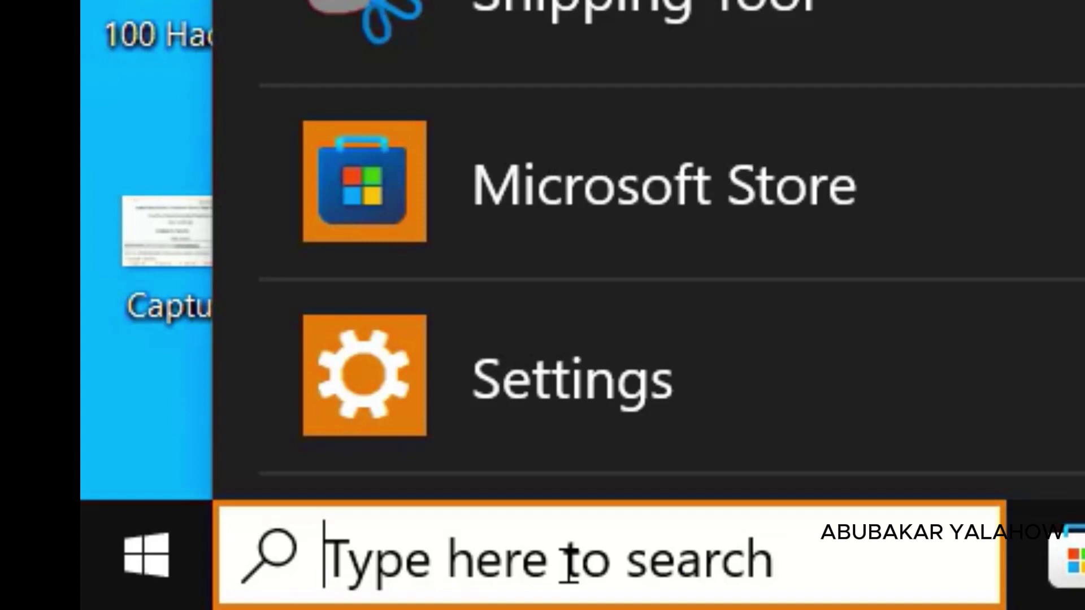
type("cont")
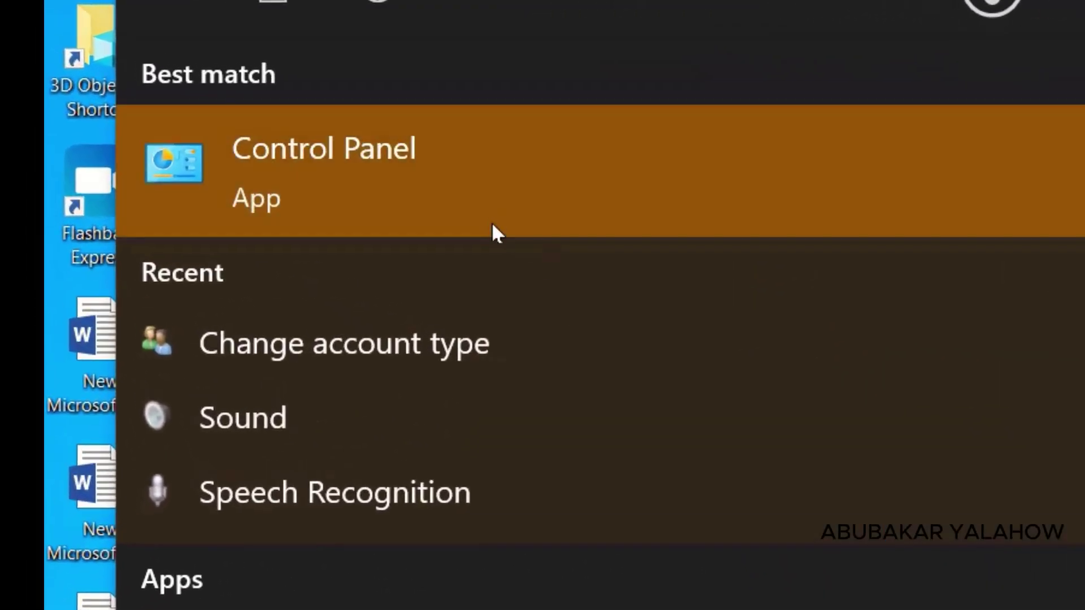
left_click(394, 160)
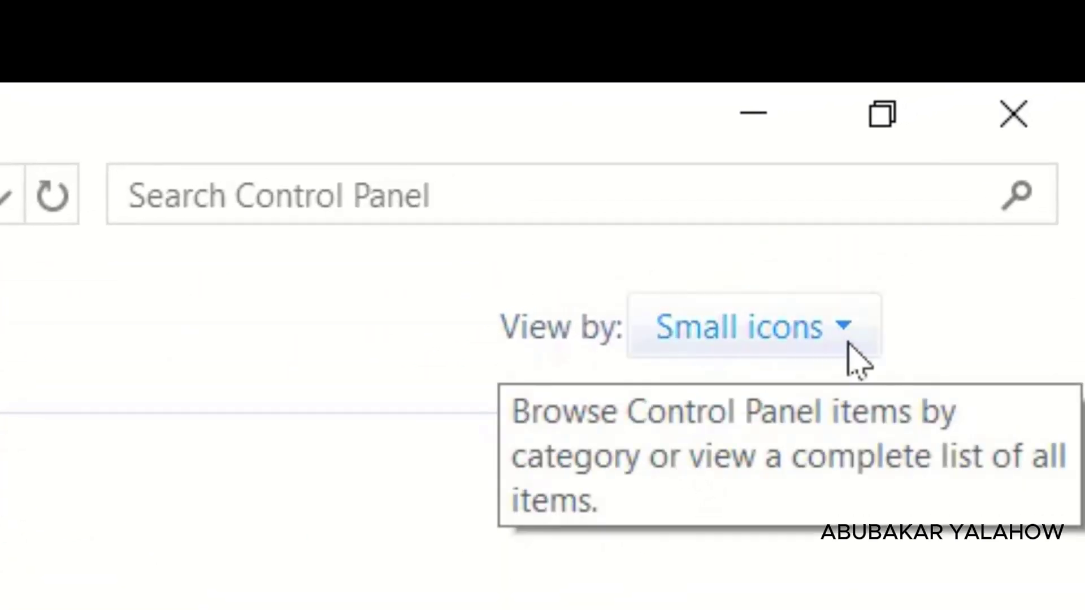
Step: Switch Control Panel's View by setting to Large icons, then to Category
left_click(848, 344)
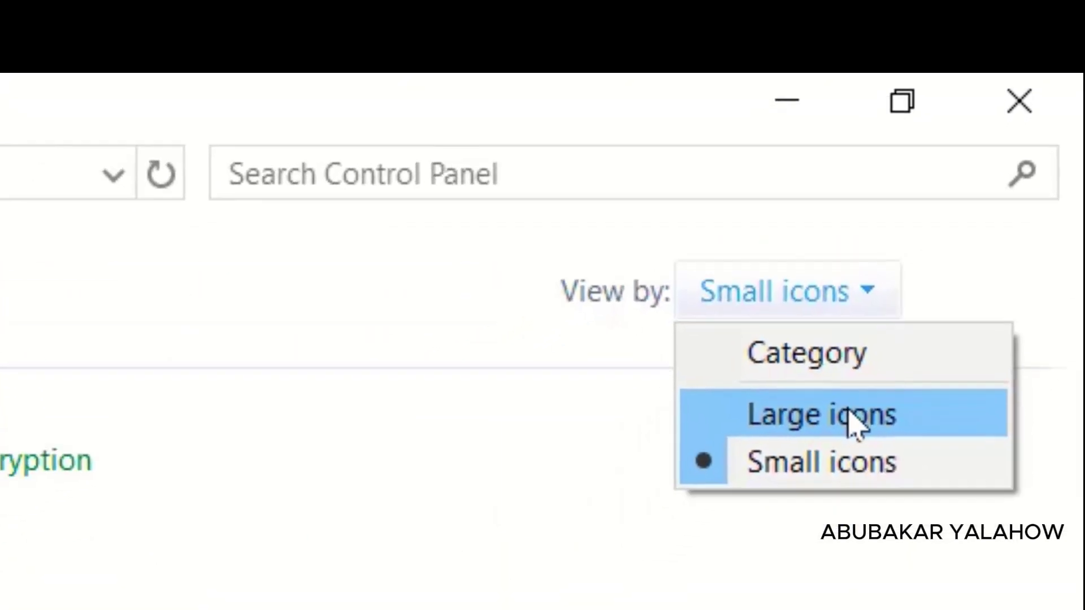
left_click(837, 464)
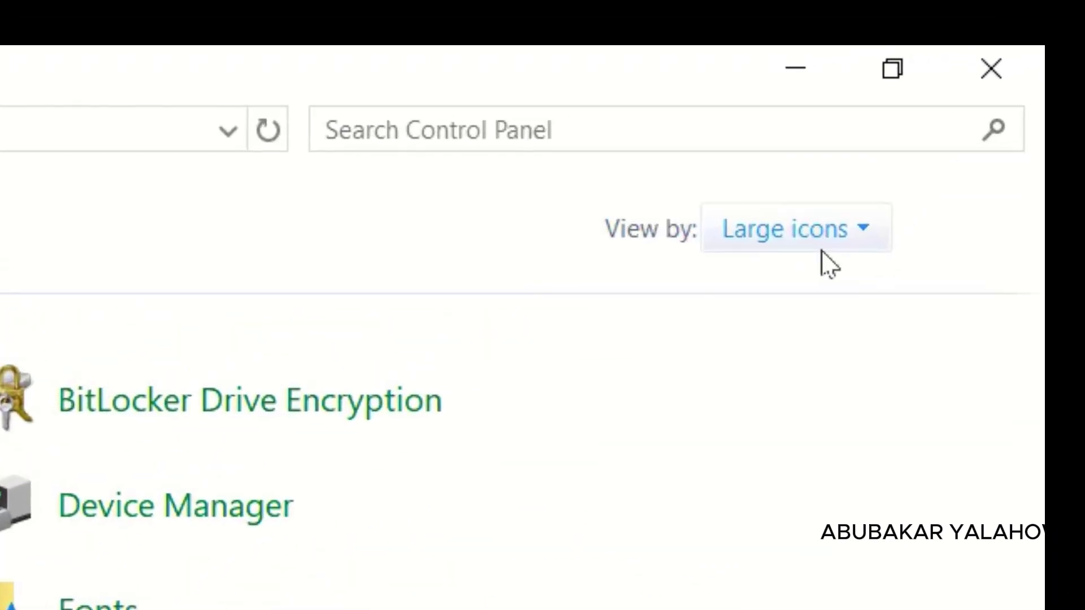
left_click(854, 242)
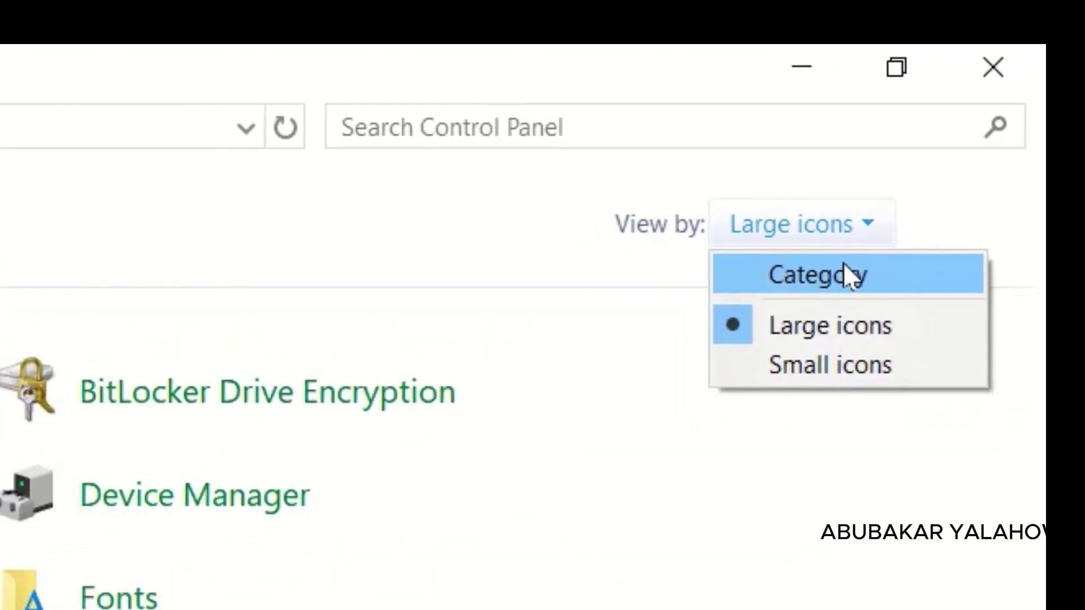
left_click(830, 298)
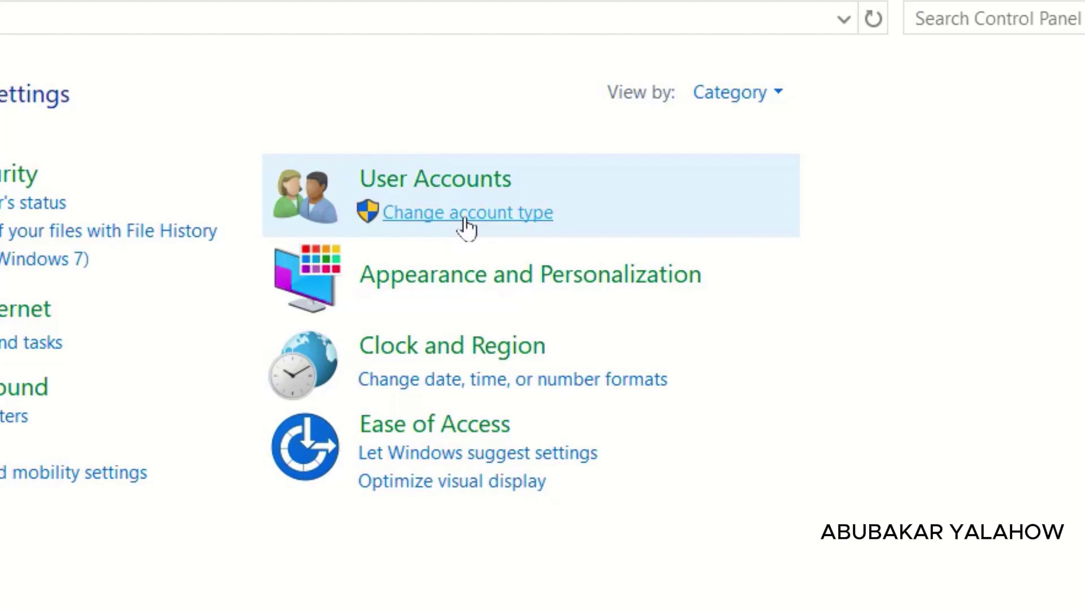
Step: Under Change account type, select the Xawaa account and choose Change the account name
left_click(467, 218)
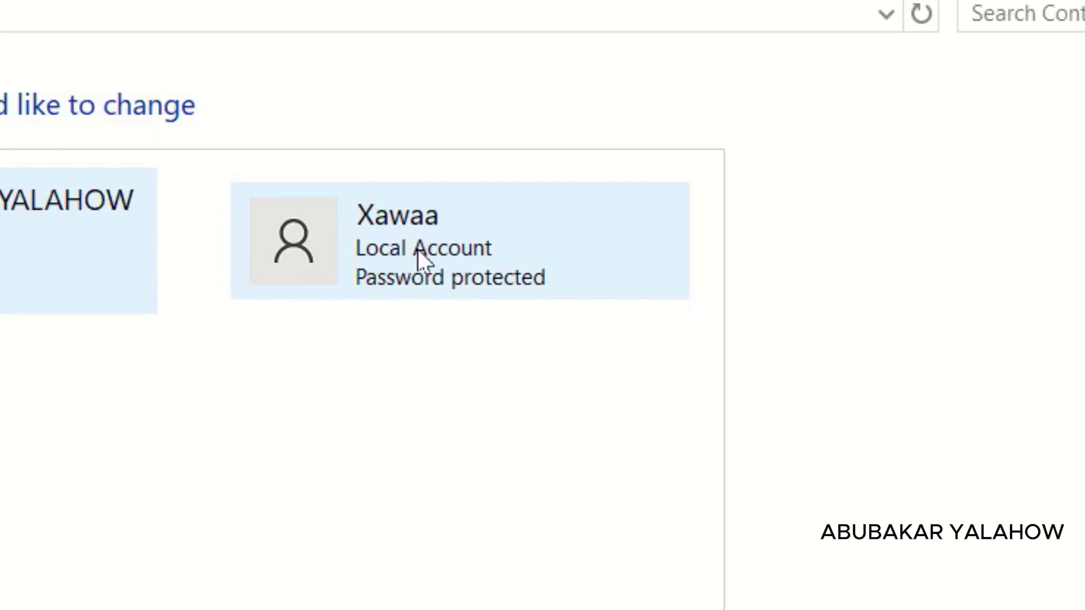
left_click(418, 252)
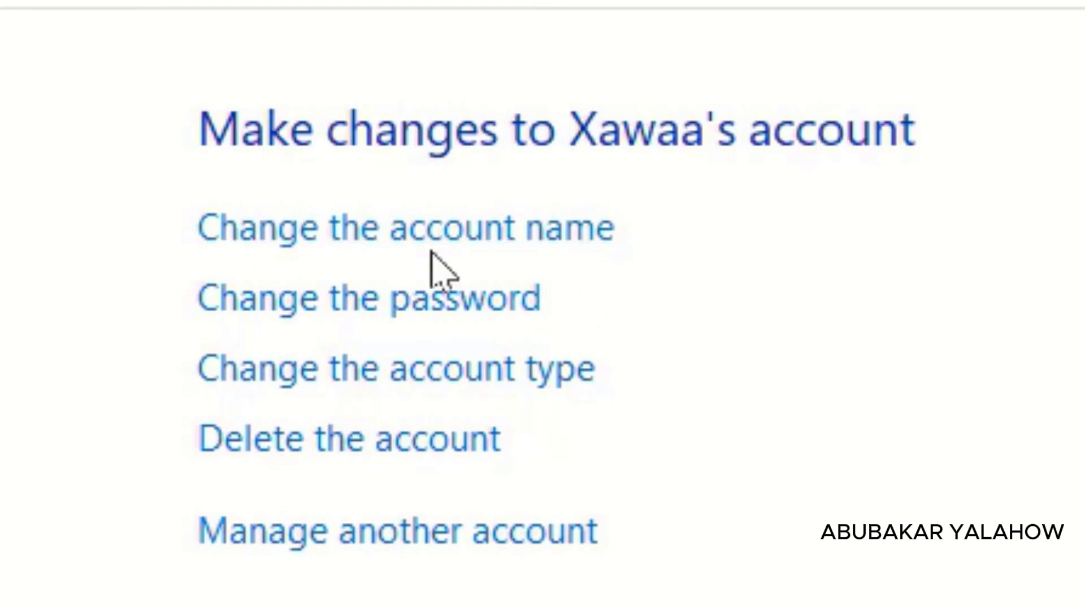
left_click(446, 233)
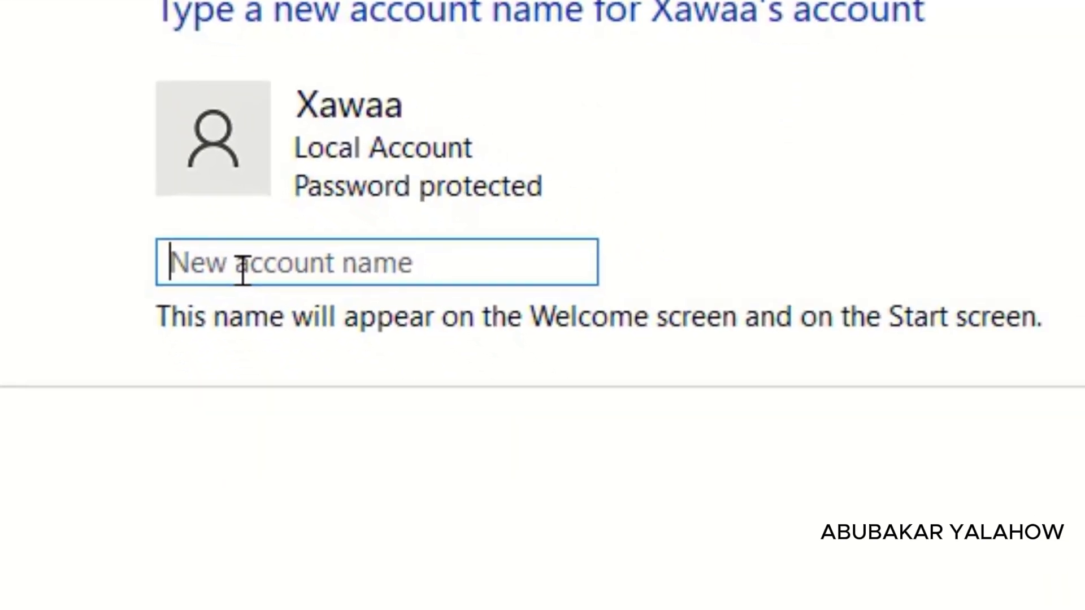
Step: Change the Xawaa account's name to Moha
left_click(182, 198)
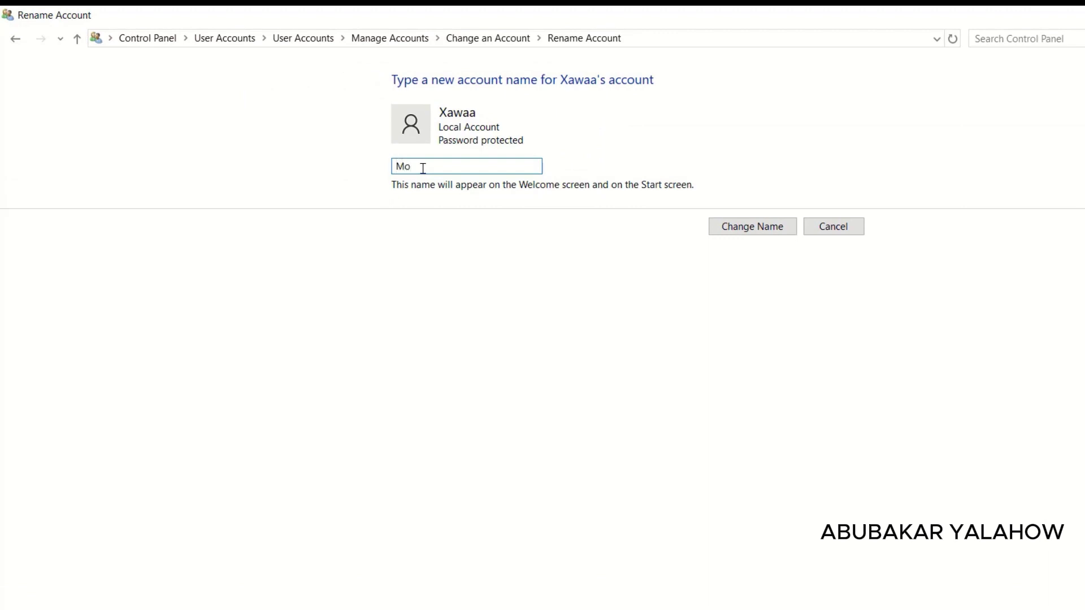
type("Moha")
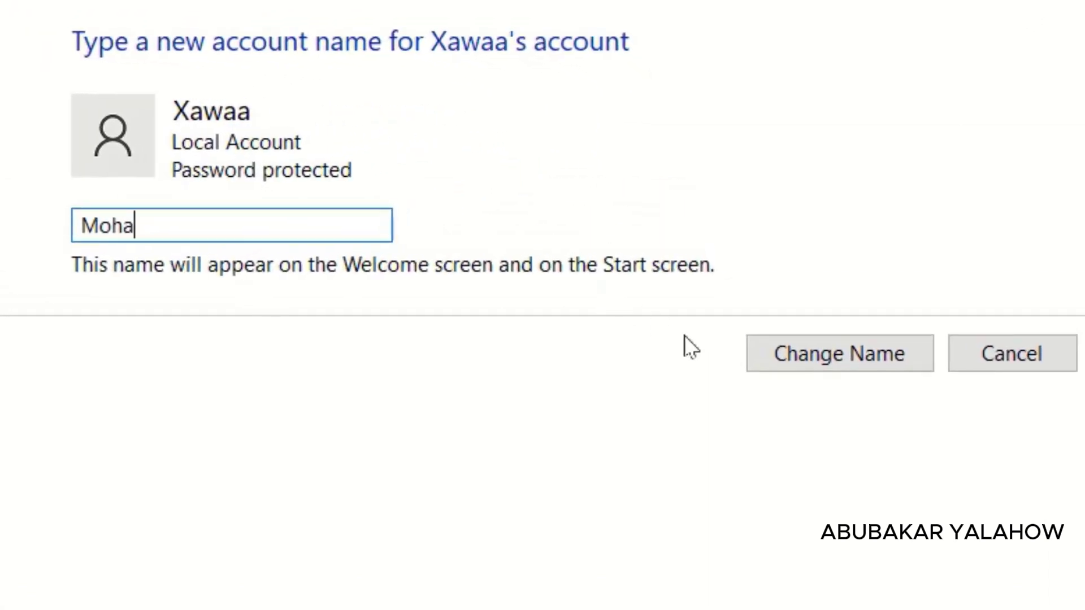
left_click(800, 361)
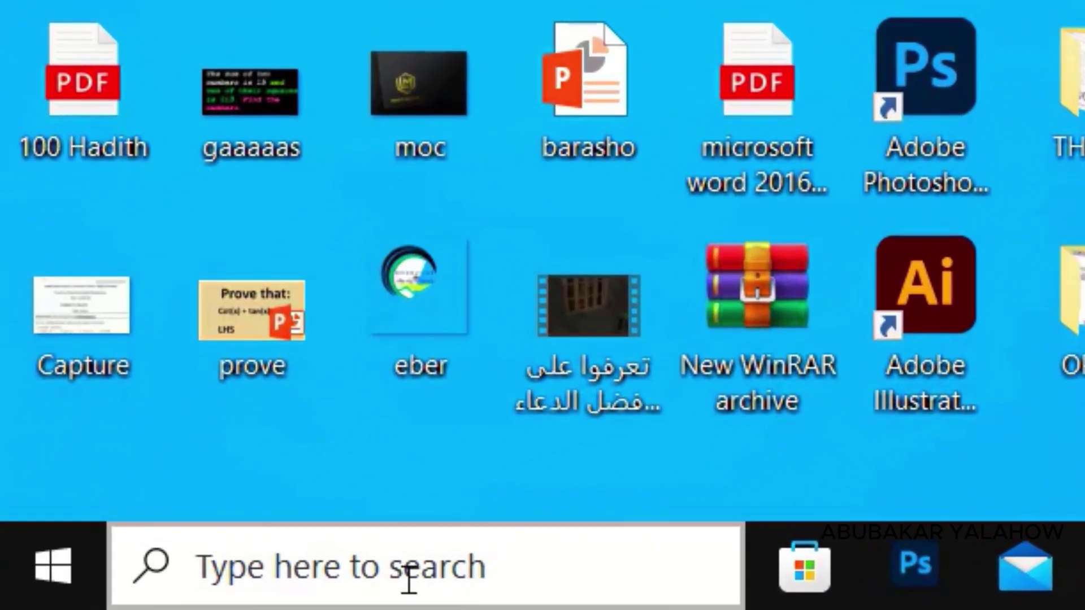
Step: Reopen Control Panel via a 'con' search and go to the Moha account's management page
left_click(192, 591)
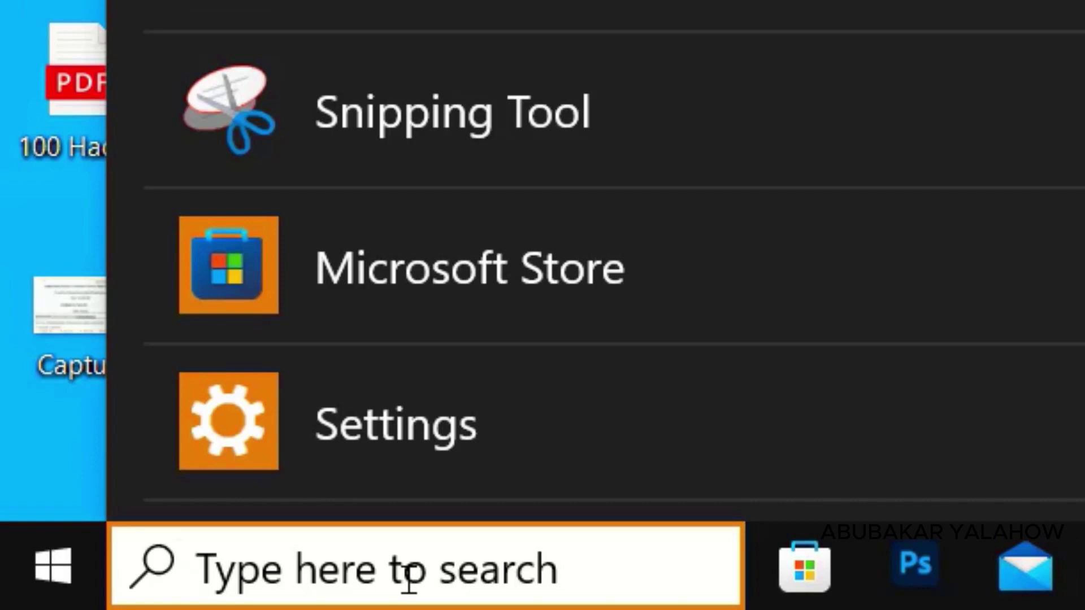
type("co")
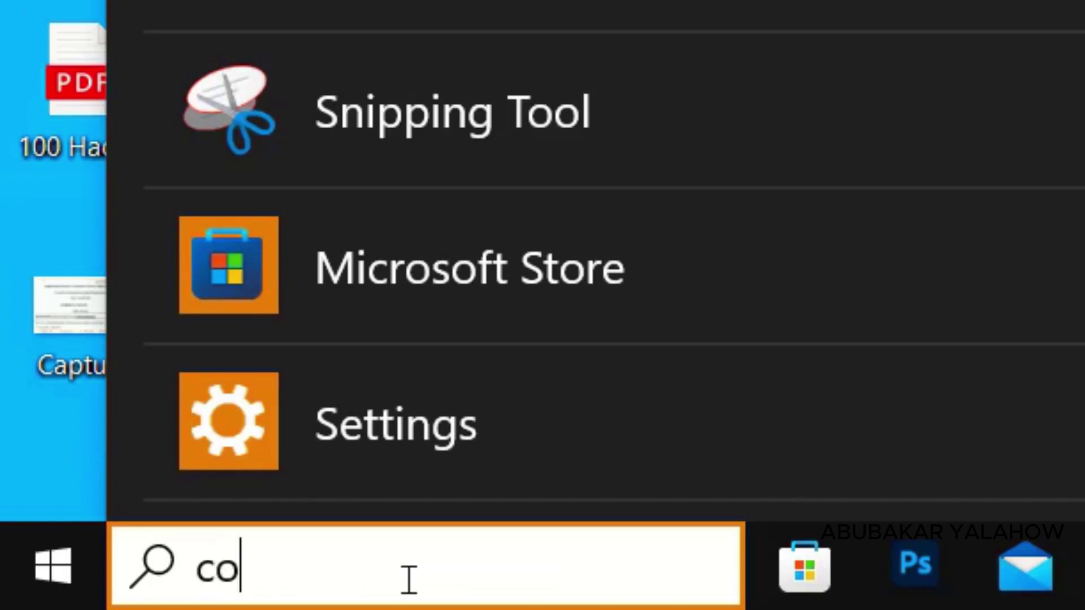
type("n")
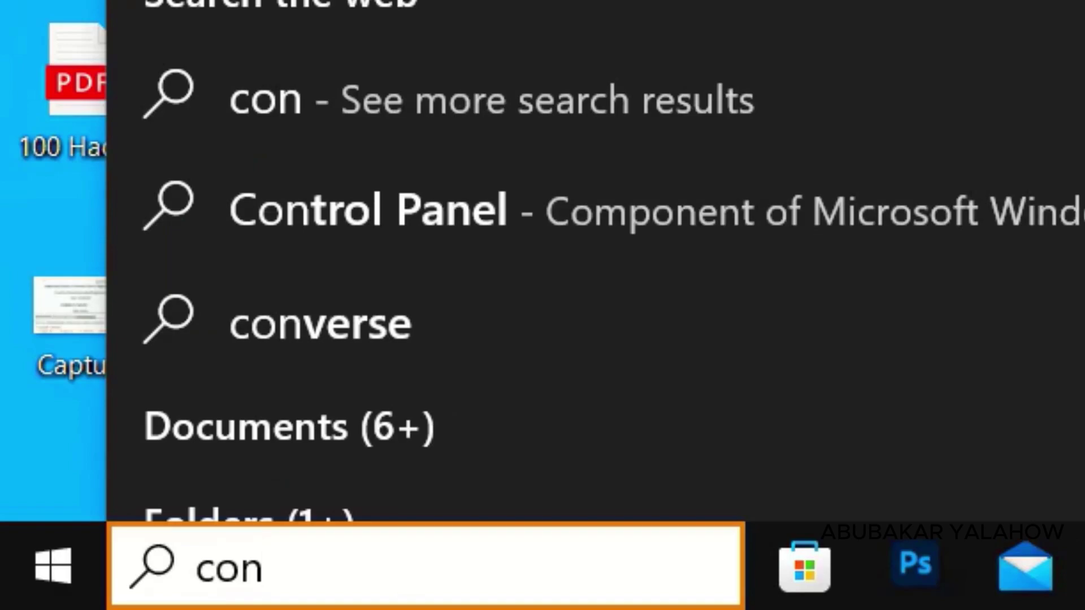
key("Escape")
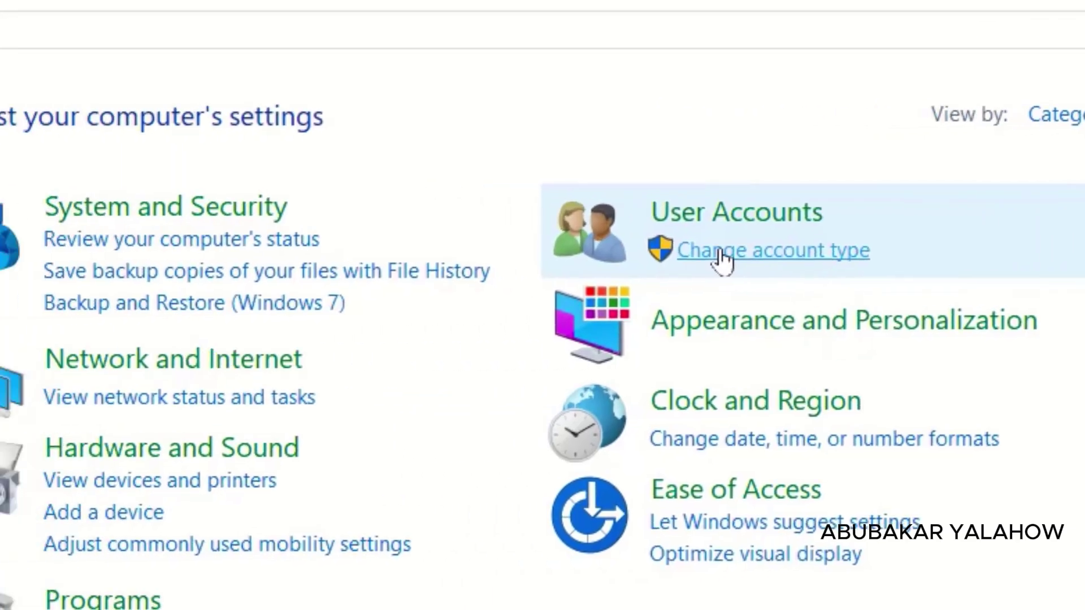
left_click(428, 264)
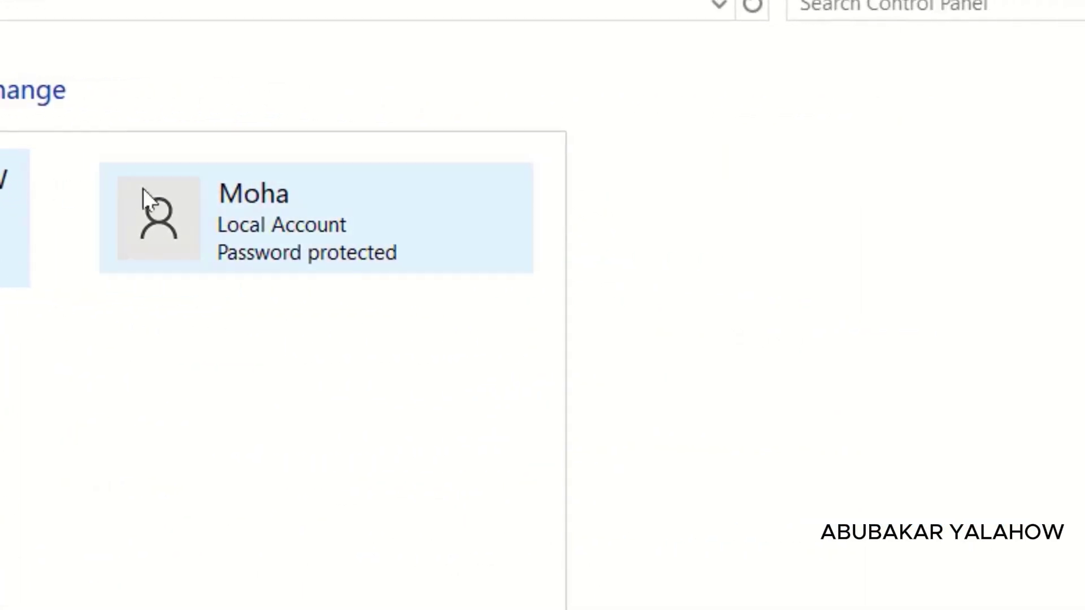
left_click(266, 208)
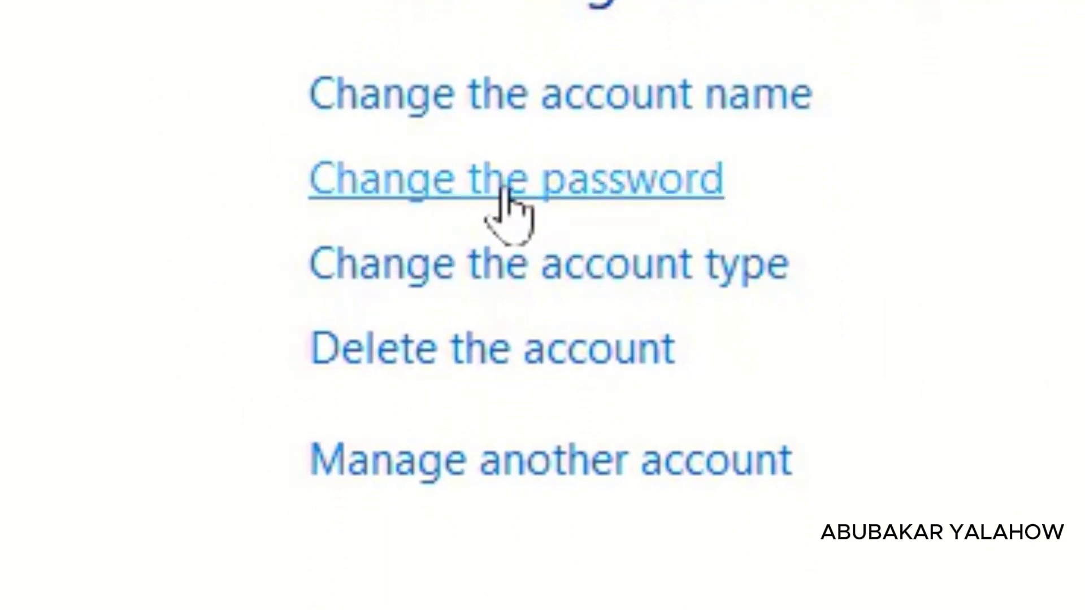
Step: Give Moha a new password, entered and confirmed, with the password hint 'moha'
left_click(567, 189)
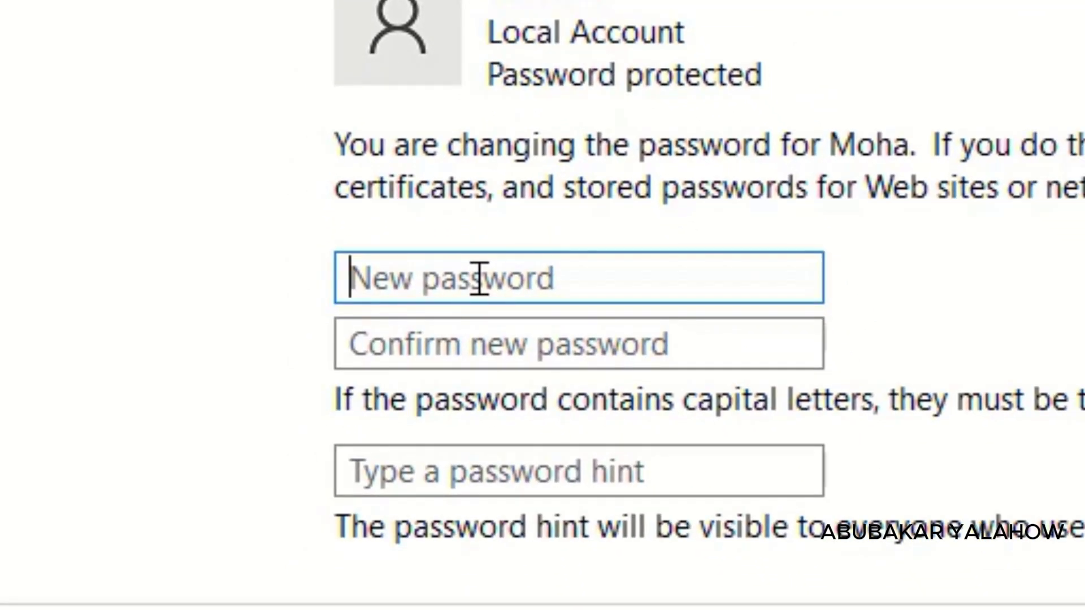
type("1")
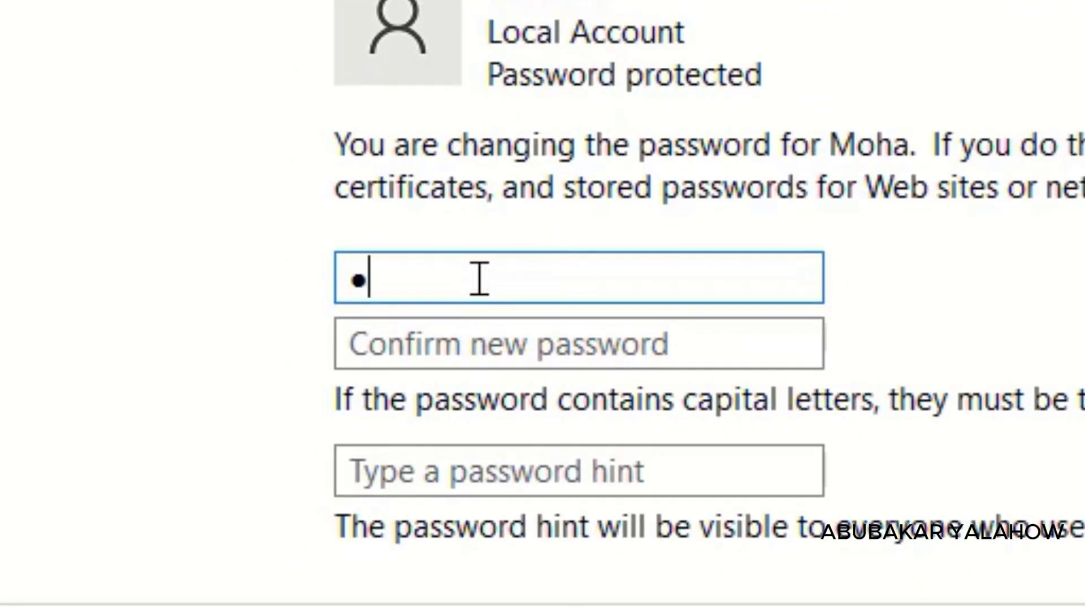
key("BackSpace")
type("12345")
left_click(543, 351)
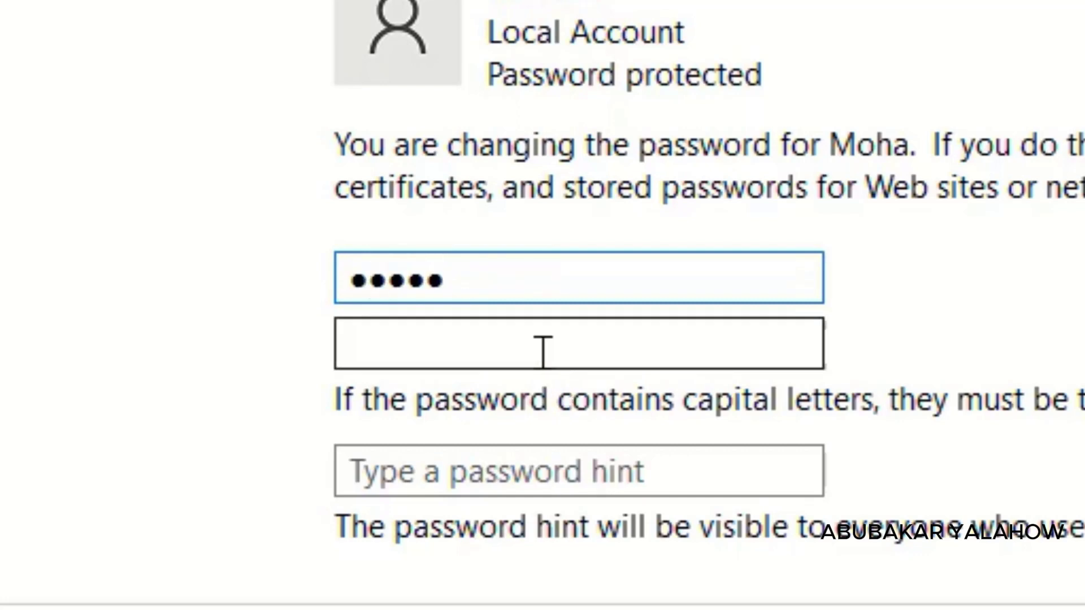
type("12345")
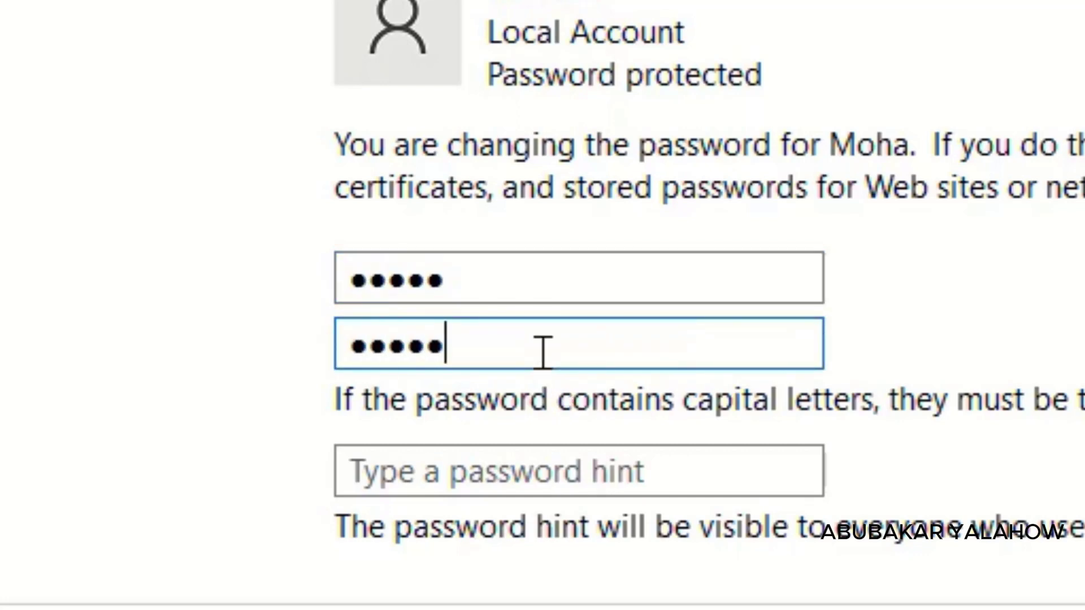
left_click(488, 480)
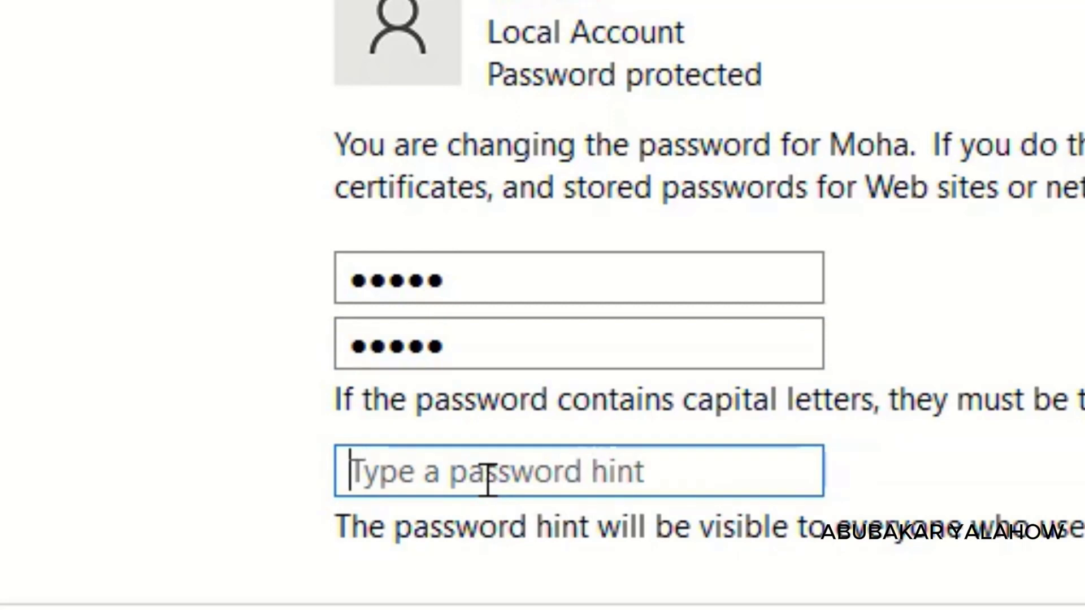
type("moha")
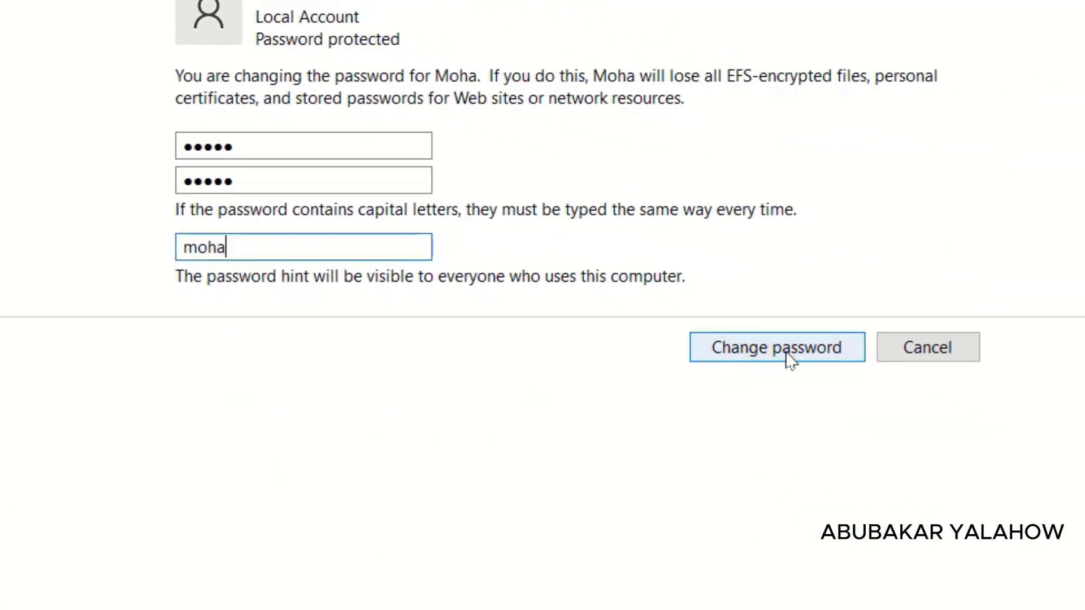
left_click(787, 354)
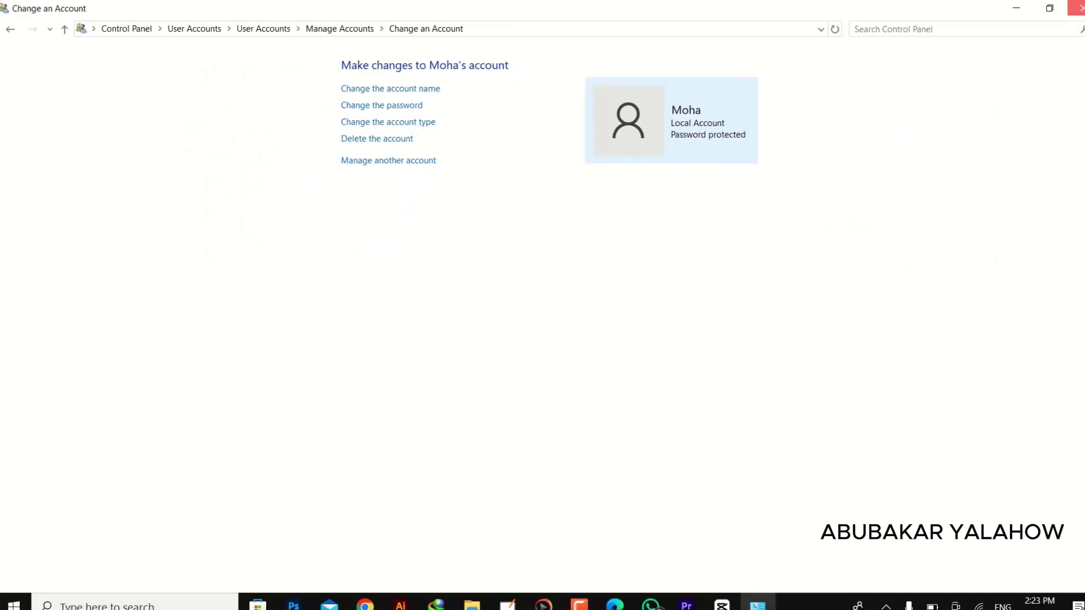
left_click(1077, 7)
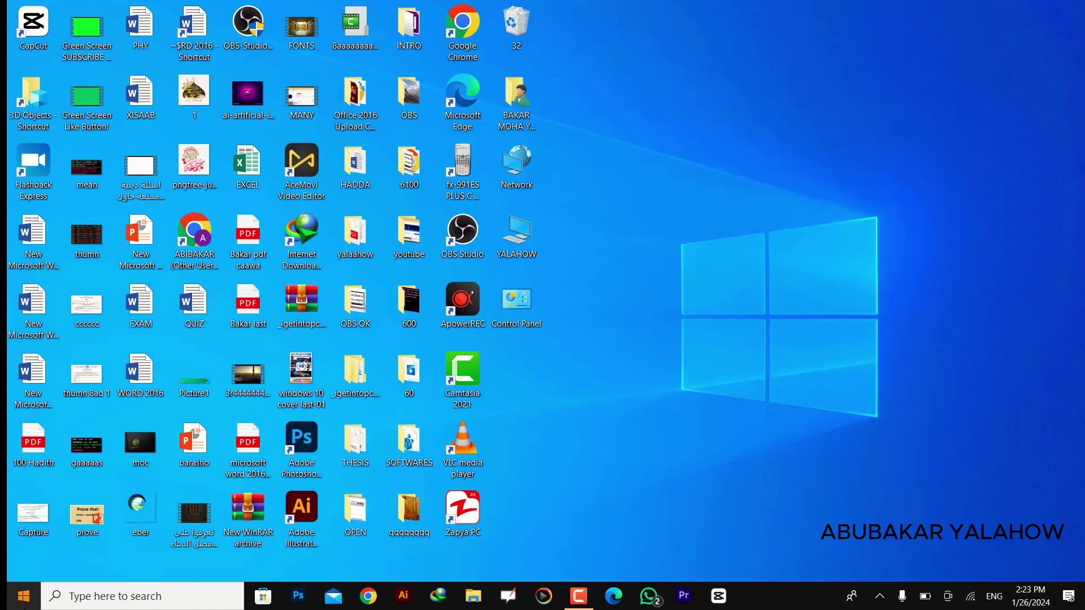
left_click(108, 597)
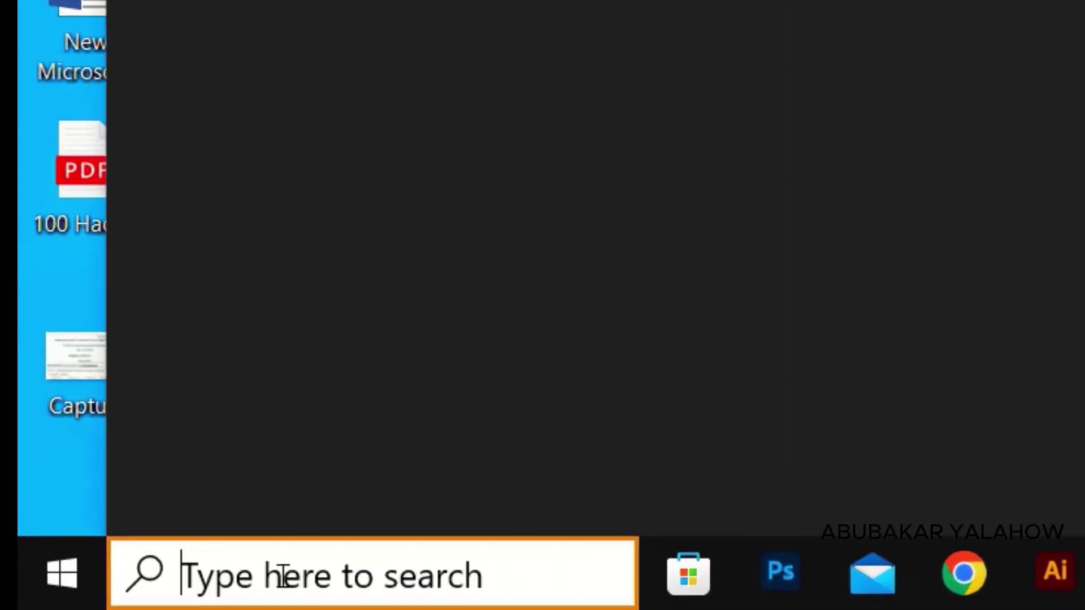
type("con")
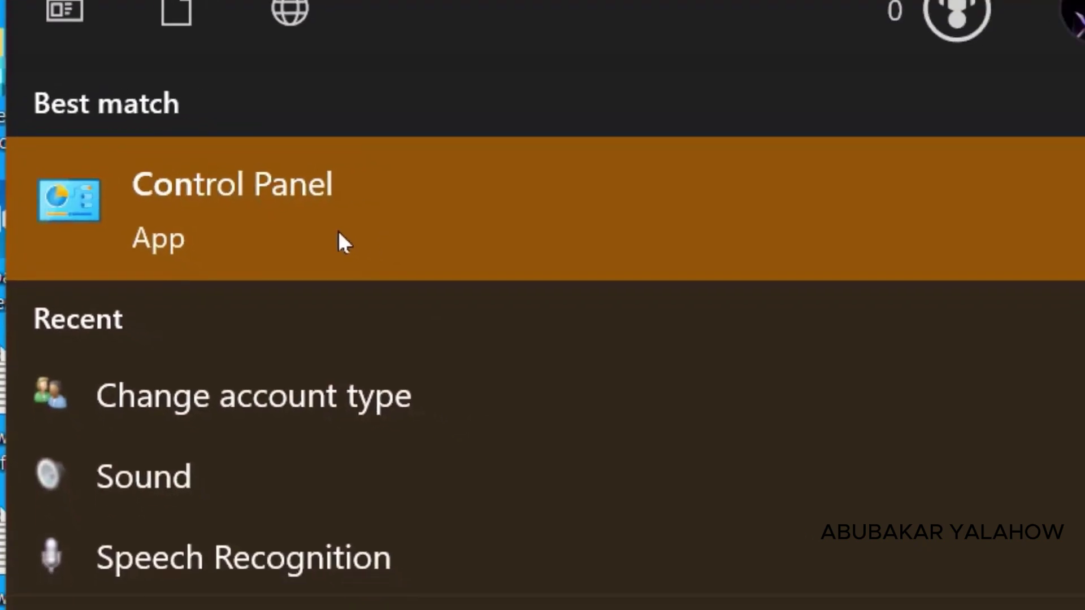
left_click(339, 231)
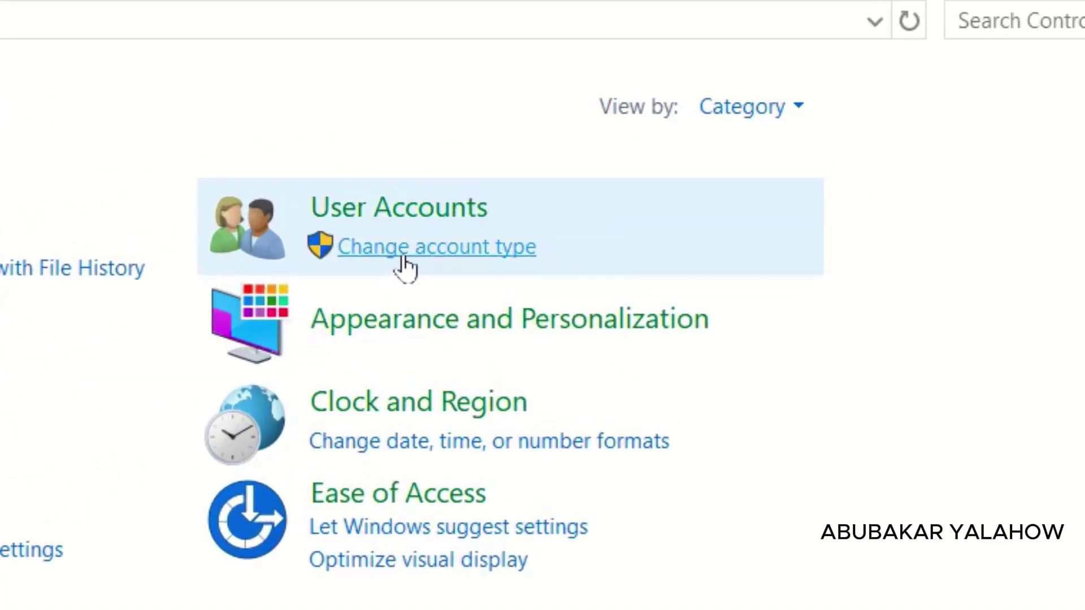
left_click(404, 256)
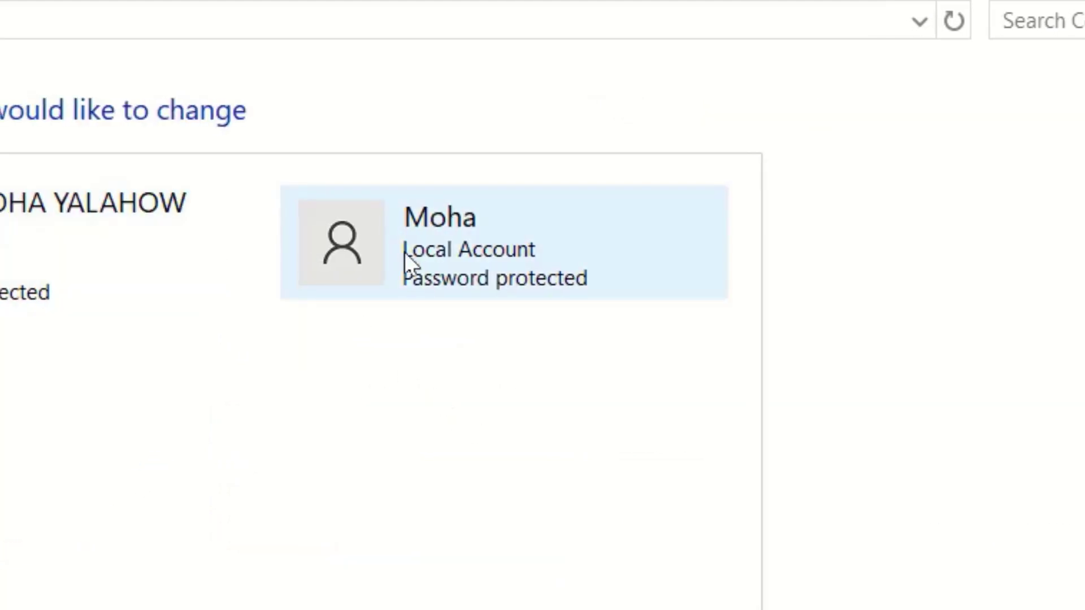
left_click(407, 263)
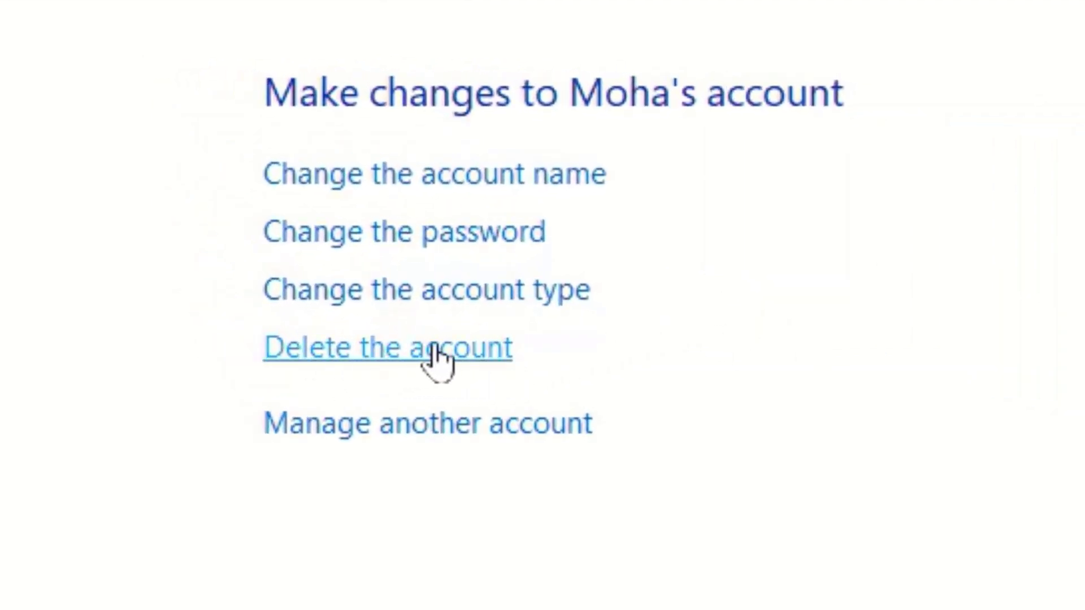
Step: Start deleting the Moha account, choosing to delete its files as well
left_click(361, 347)
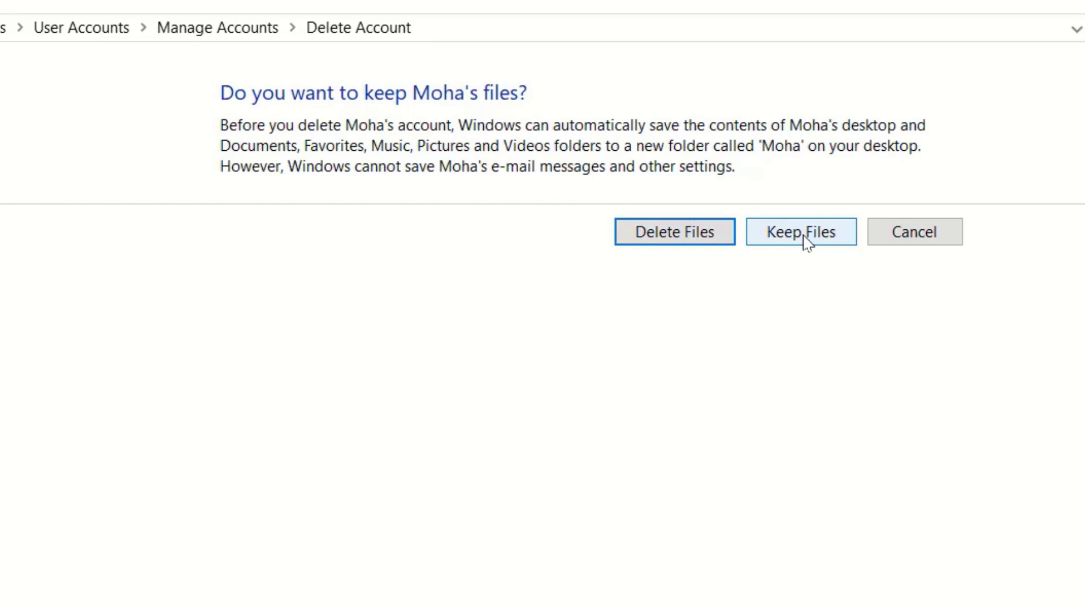
left_click(644, 249)
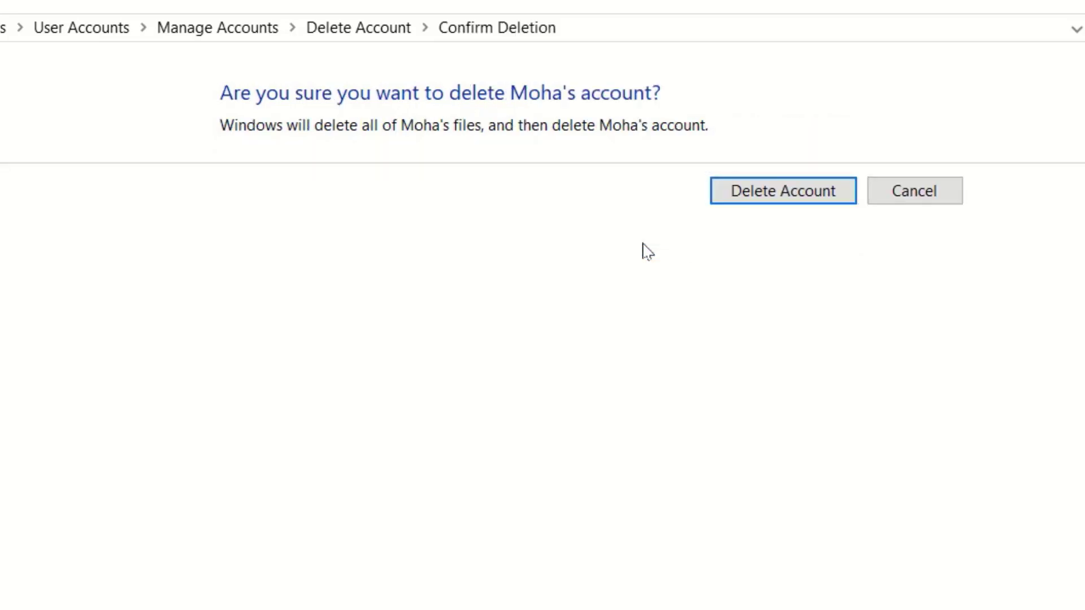